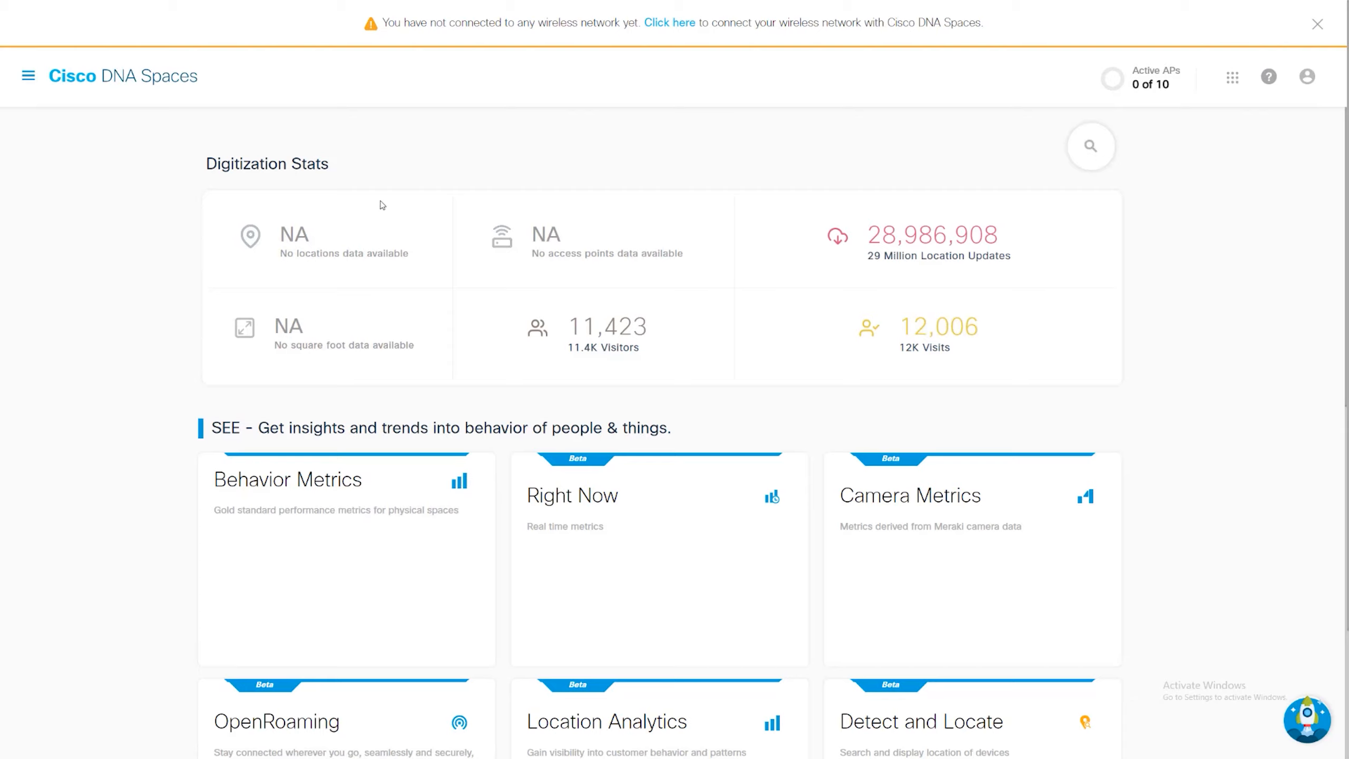
# - Start the wireless network connection setup for Cisco AireOS/Catalyst via Spaces Connector and continue past the prerequisites
pyautogui.click(29, 76)
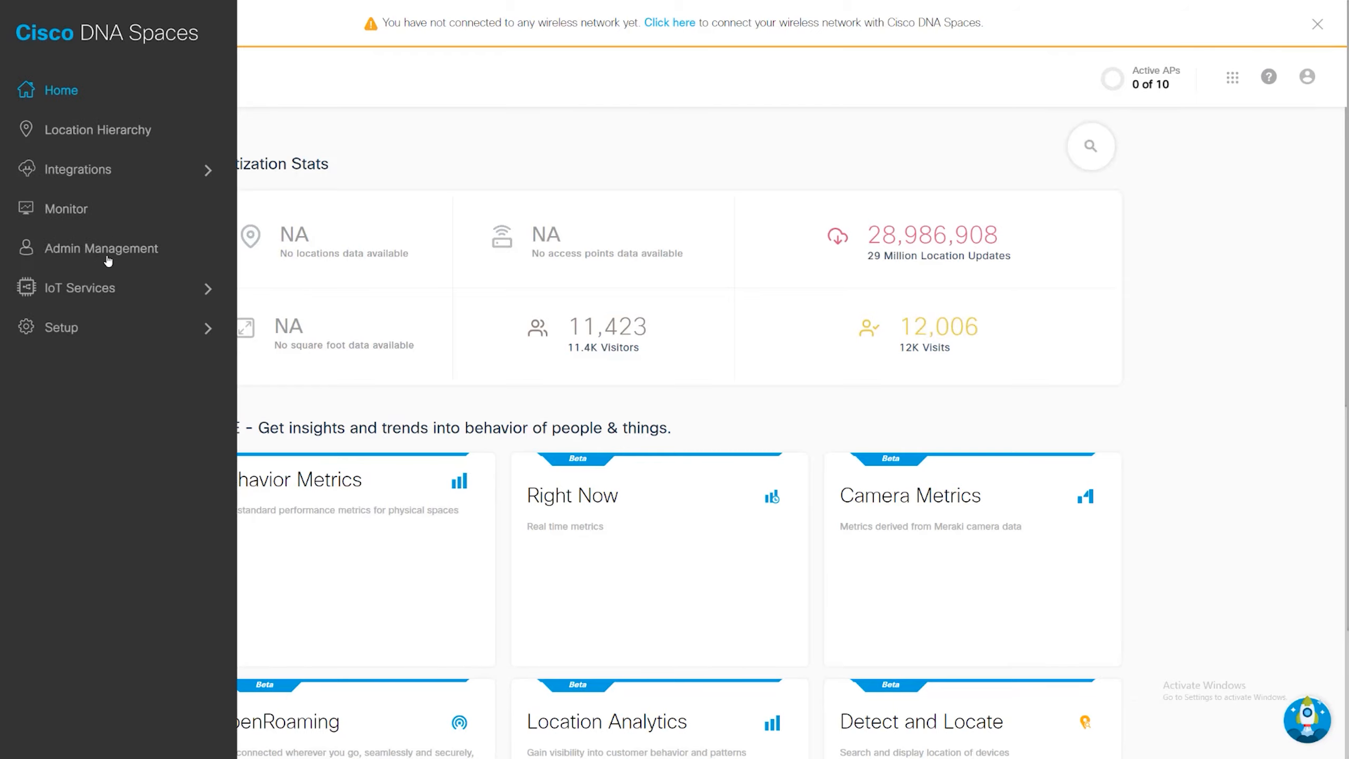
pyautogui.click(92, 327)
pyautogui.click(94, 79)
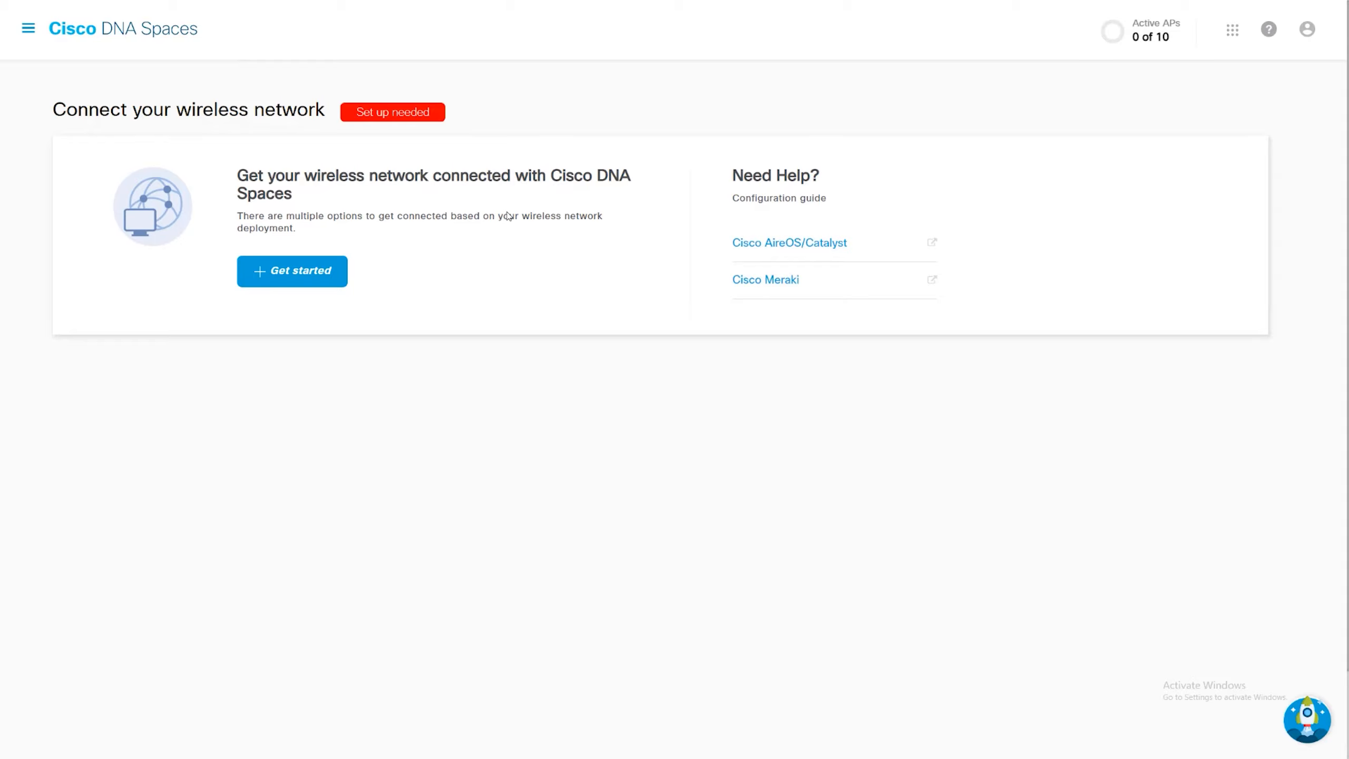
pyautogui.click(320, 275)
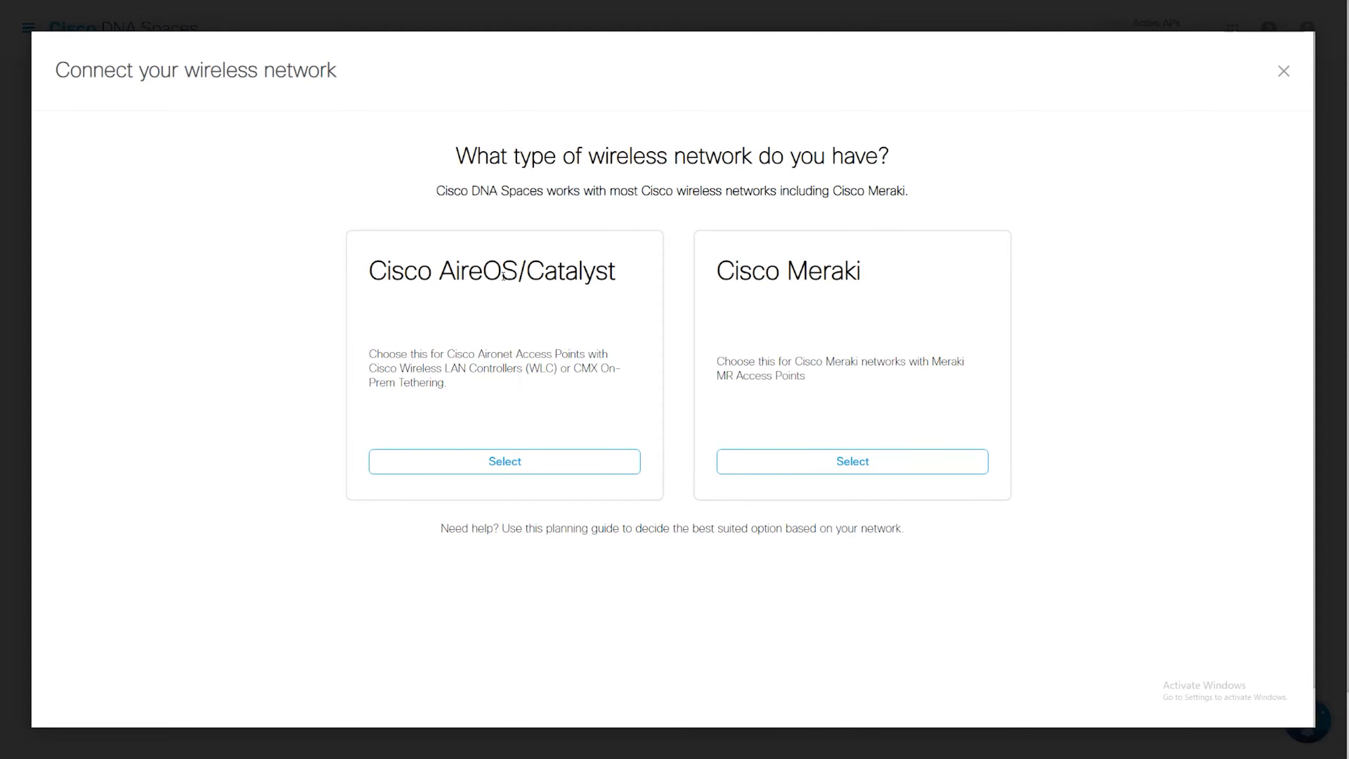
pyautogui.click(491, 458)
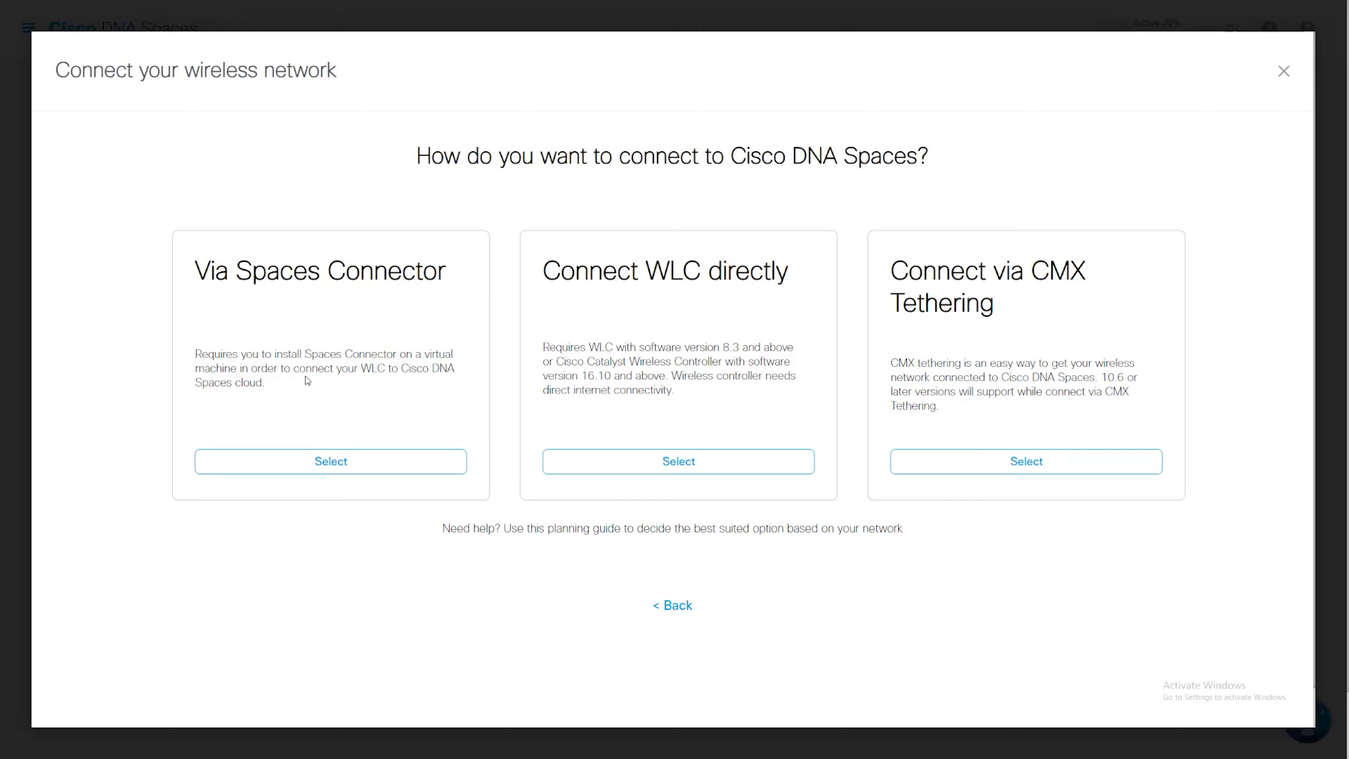
pyautogui.click(303, 460)
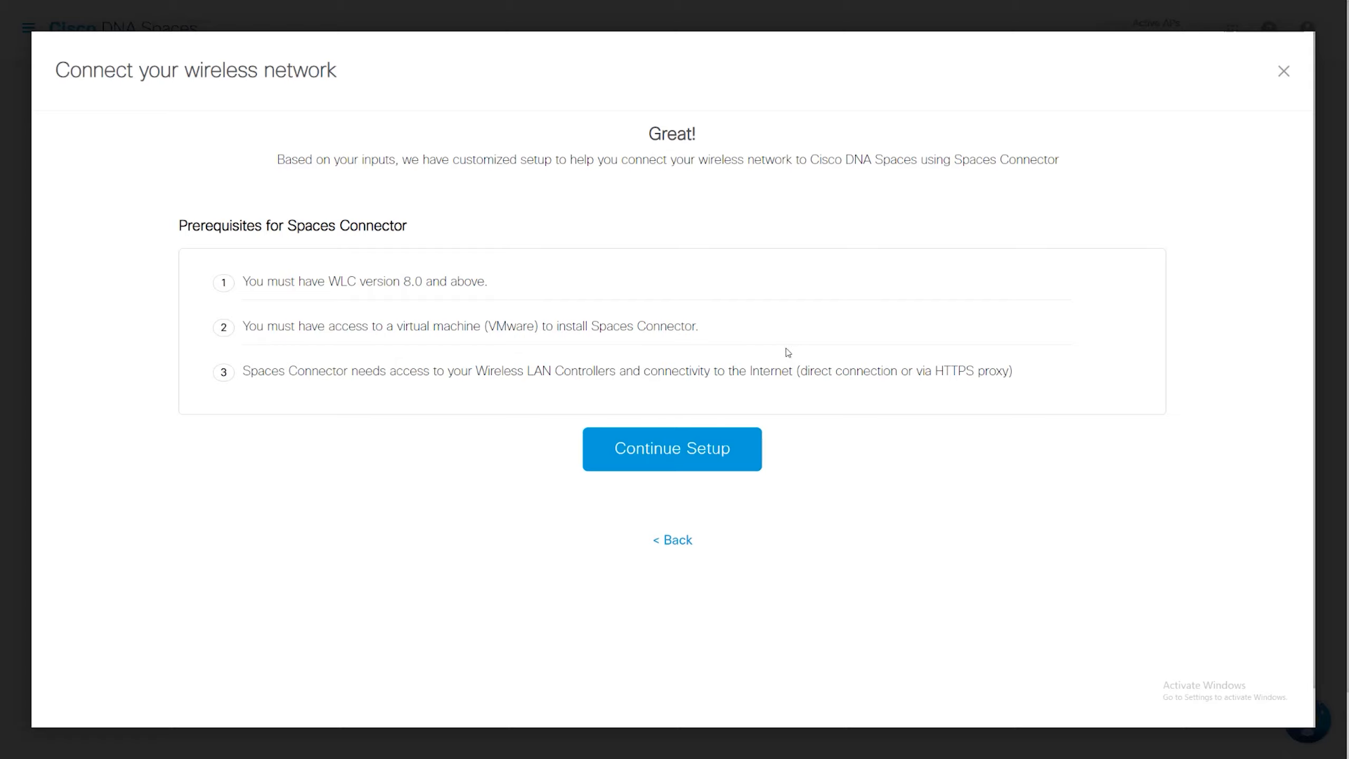
pyautogui.click(704, 451)
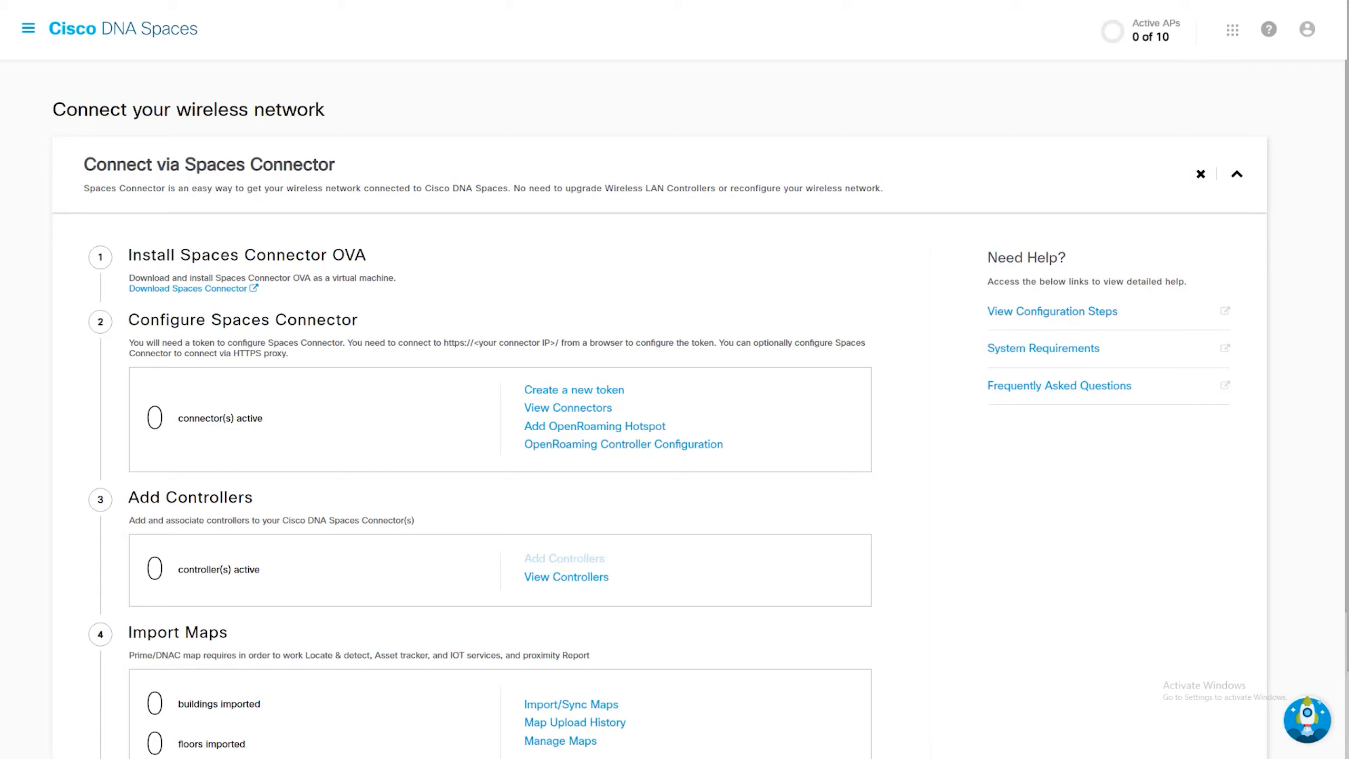
# - Generate a new token for a connector named Demo Connector and copy the token
pyautogui.click(599, 390)
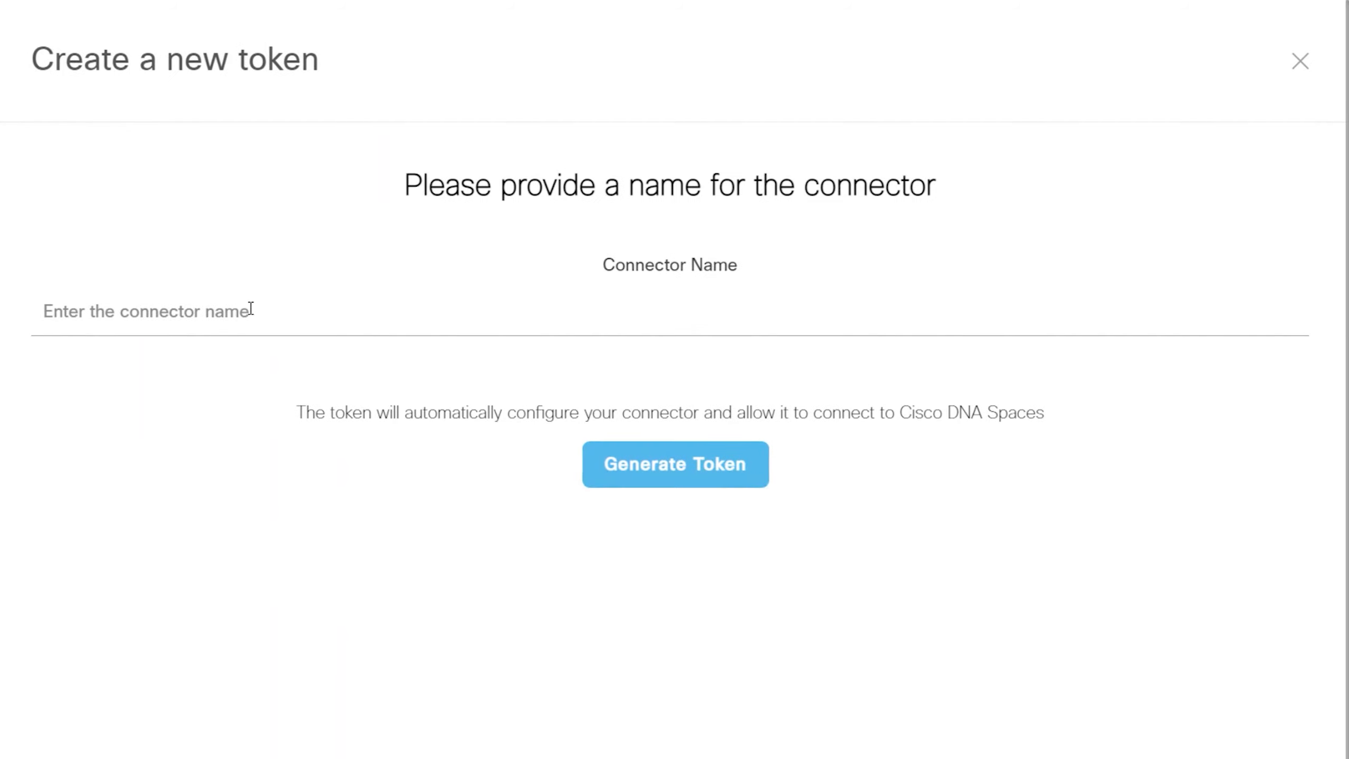
pyautogui.click(639, 201)
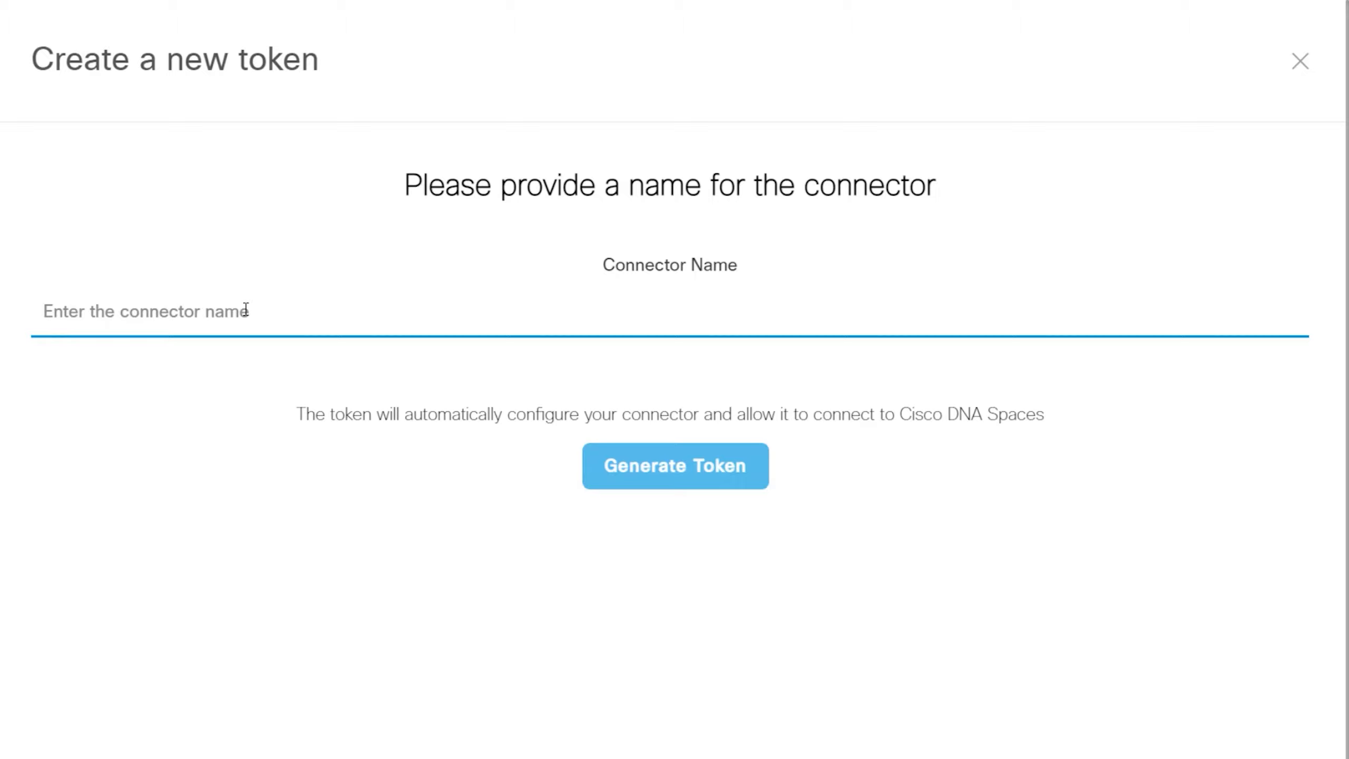
pyautogui.write('Demo ')
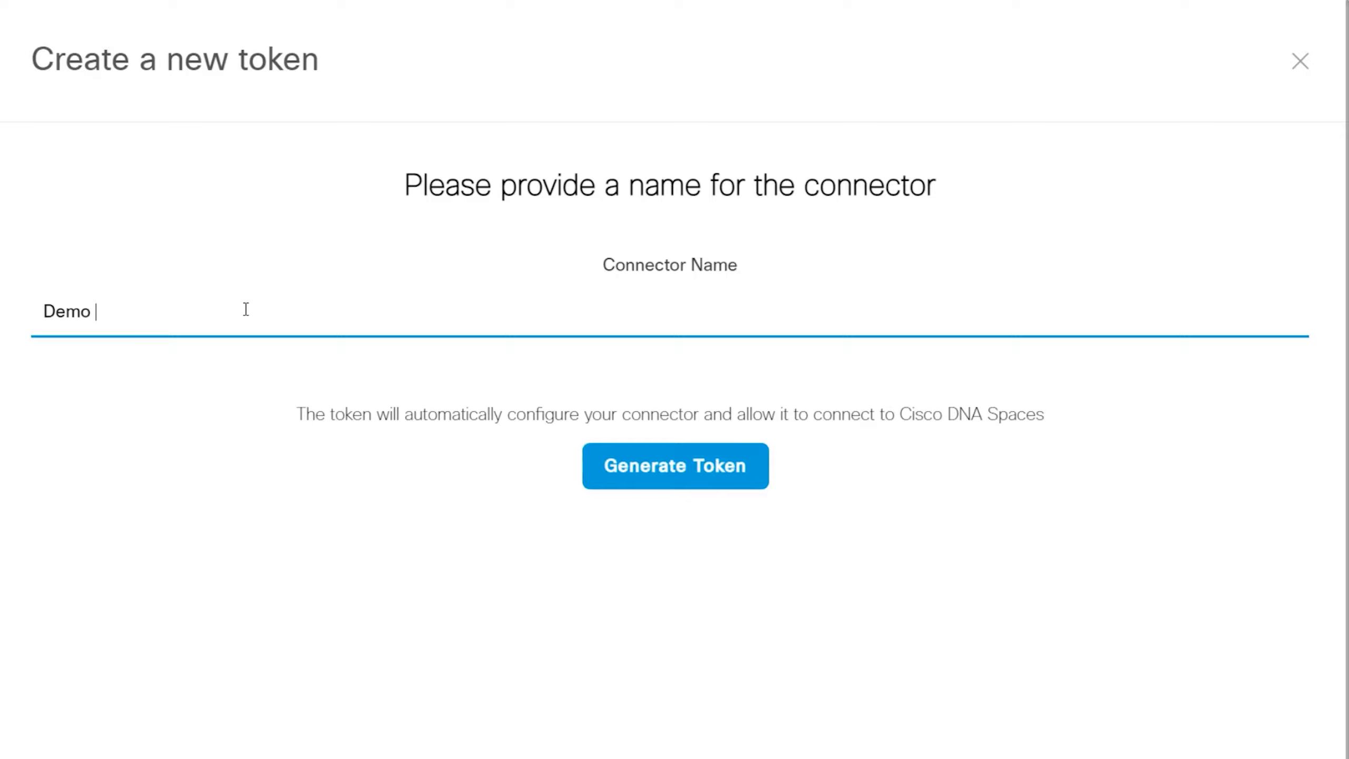
pyautogui.write('Connector')
pyautogui.click(678, 473)
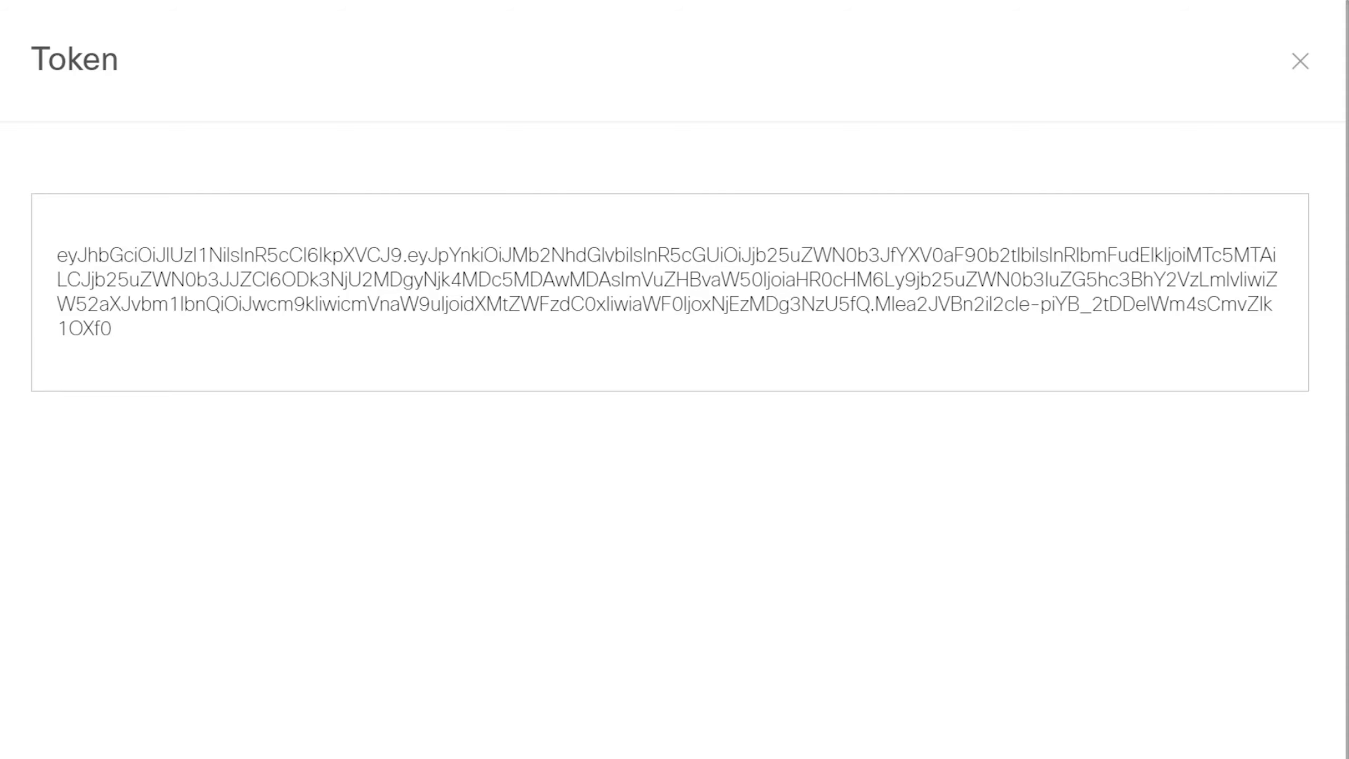
pyautogui.click(505, 742)
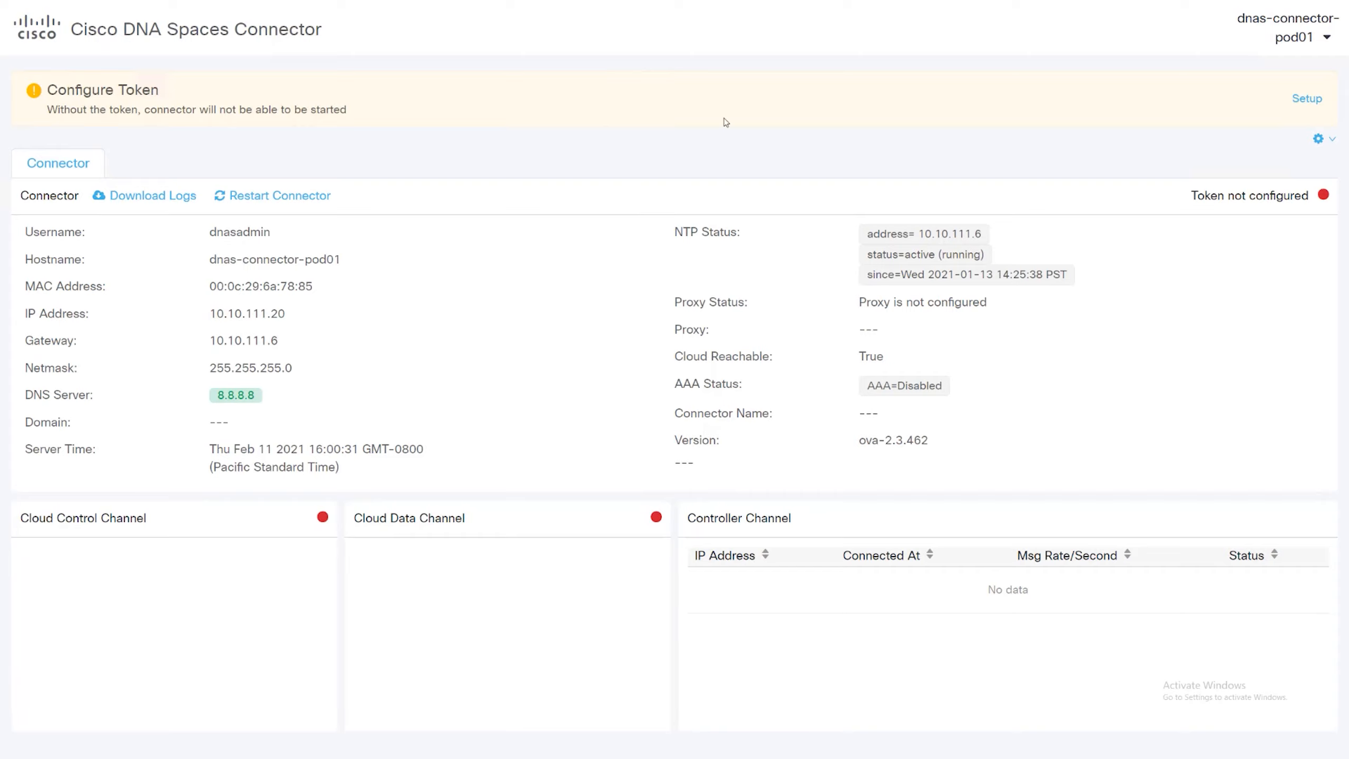
# - In the Cisco DNA Spaces Connector web interface, paste the copied token into the token configuration and save it
pyautogui.click(1301, 106)
pyautogui.click(689, 164)
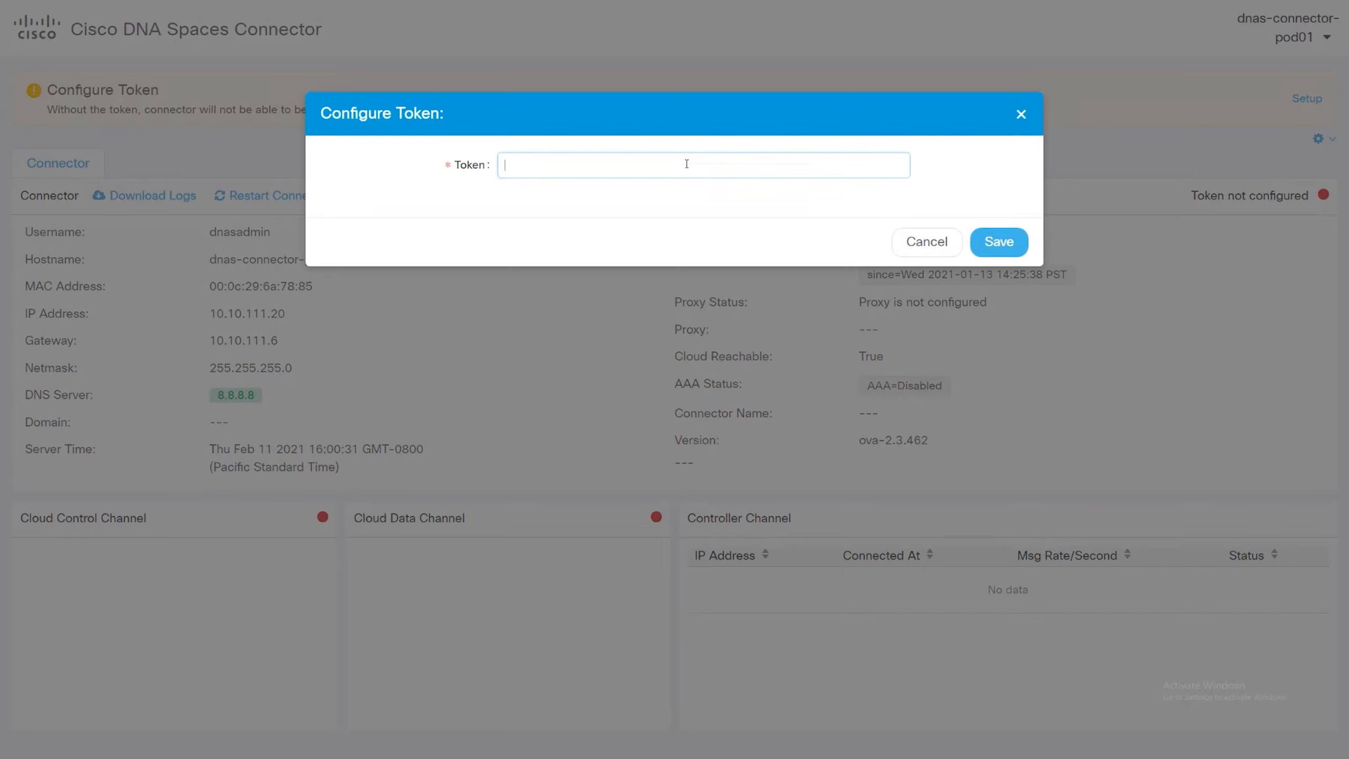
pyautogui.rightClick(687, 165)
pyautogui.click(725, 249)
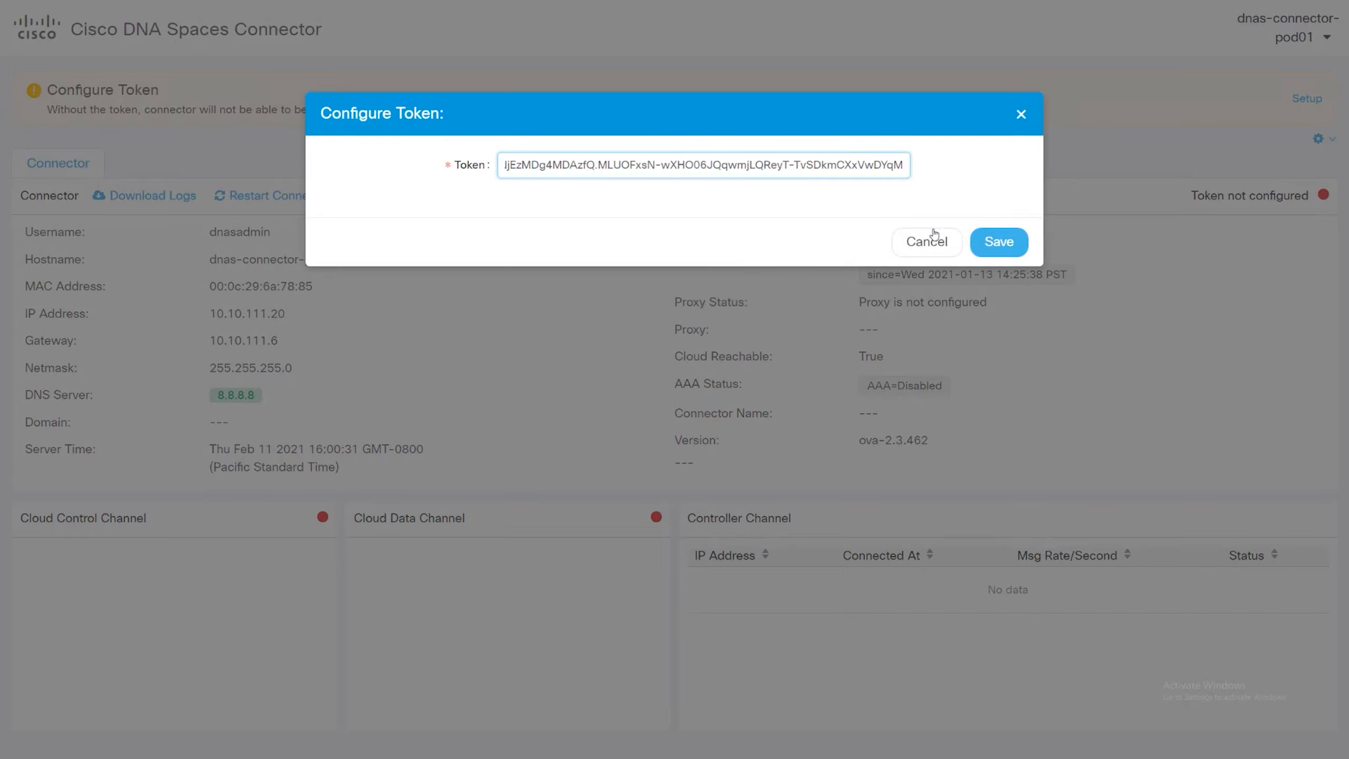
pyautogui.click(993, 243)
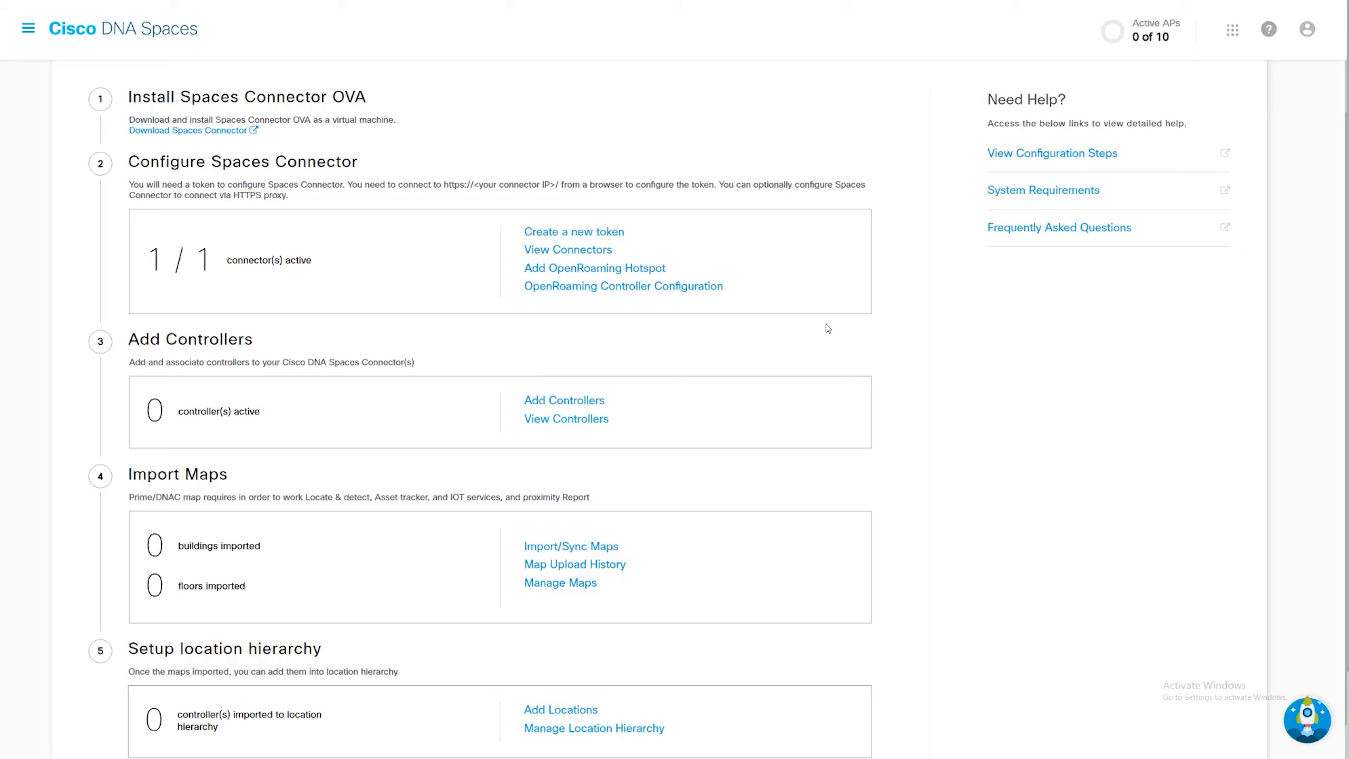
# - Start adding a controller associated with Demo Connector and set its IP to 10.10.111.10
pyautogui.click(583, 402)
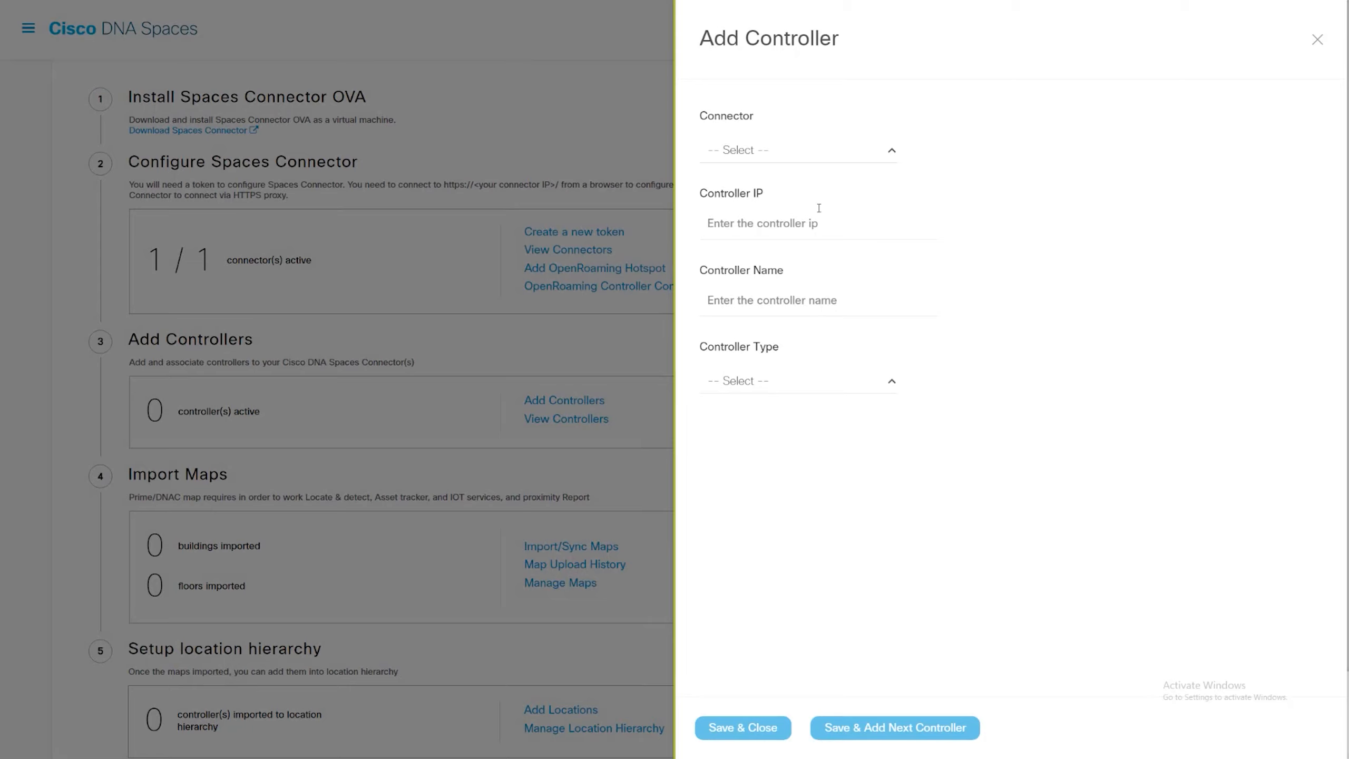
pyautogui.click(876, 160)
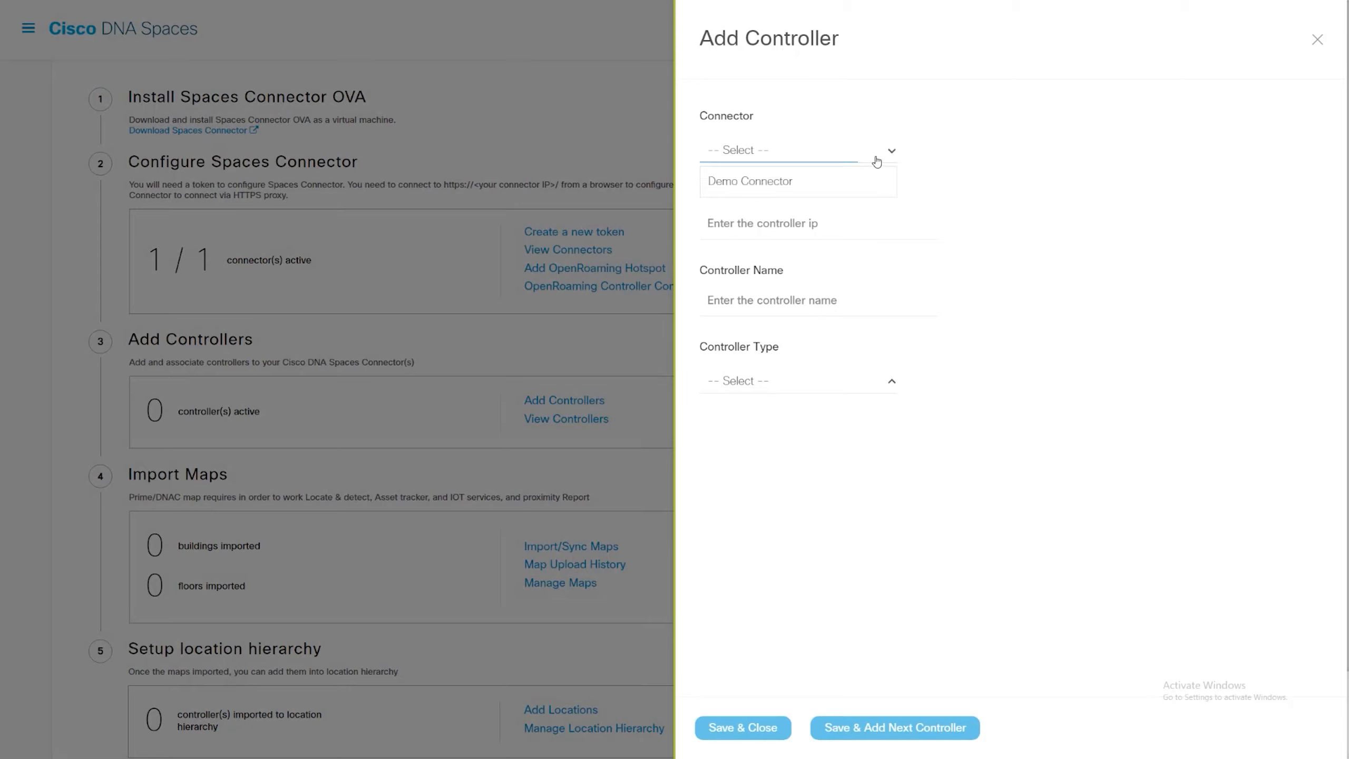
pyautogui.click(856, 183)
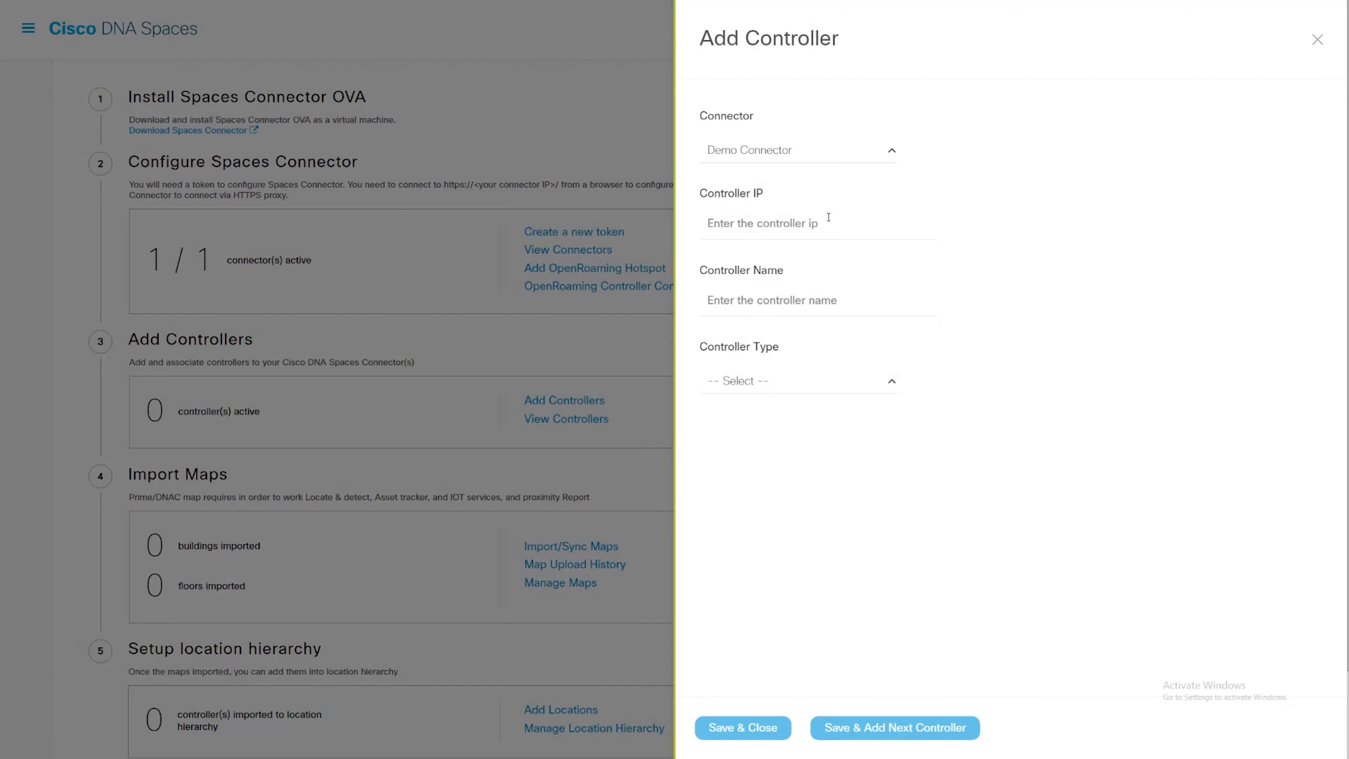
pyautogui.click(827, 219)
pyautogui.write('10.')
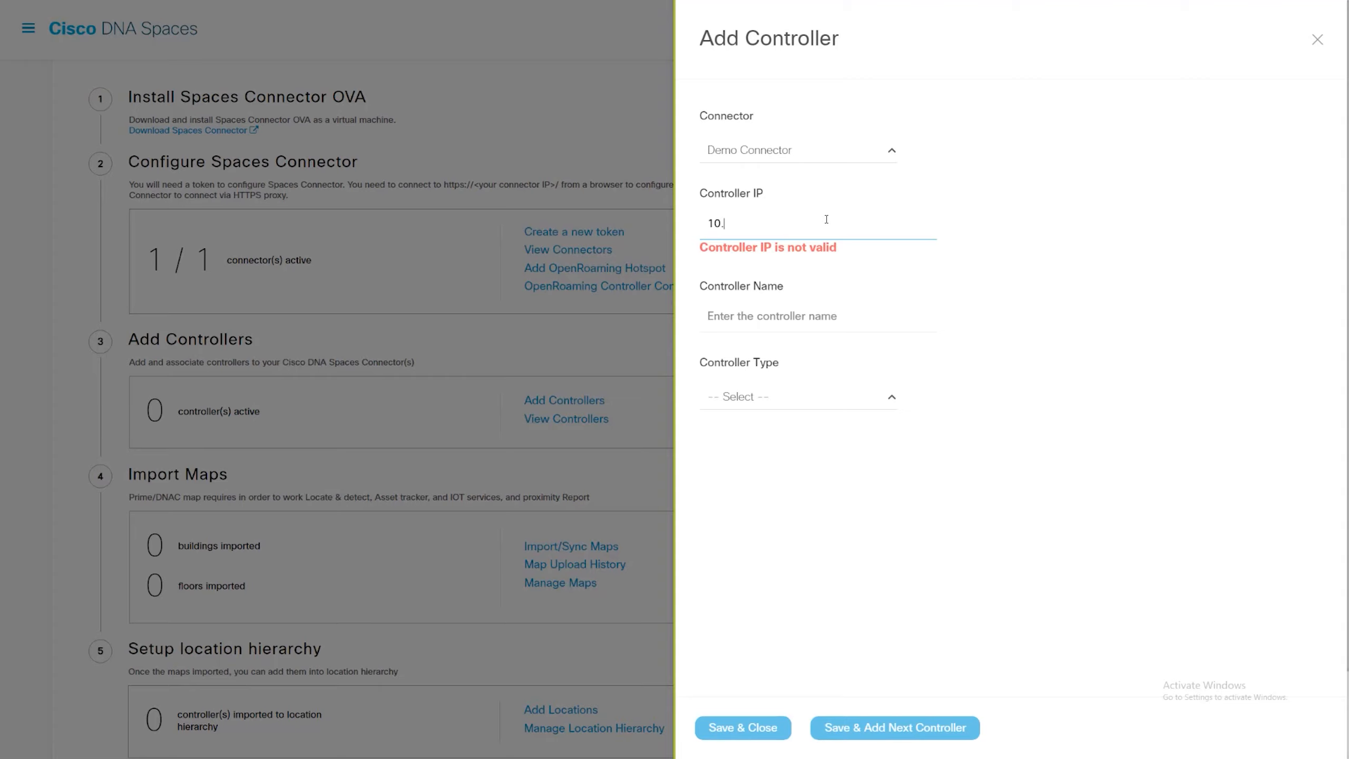
pyautogui.write('10.111.10')
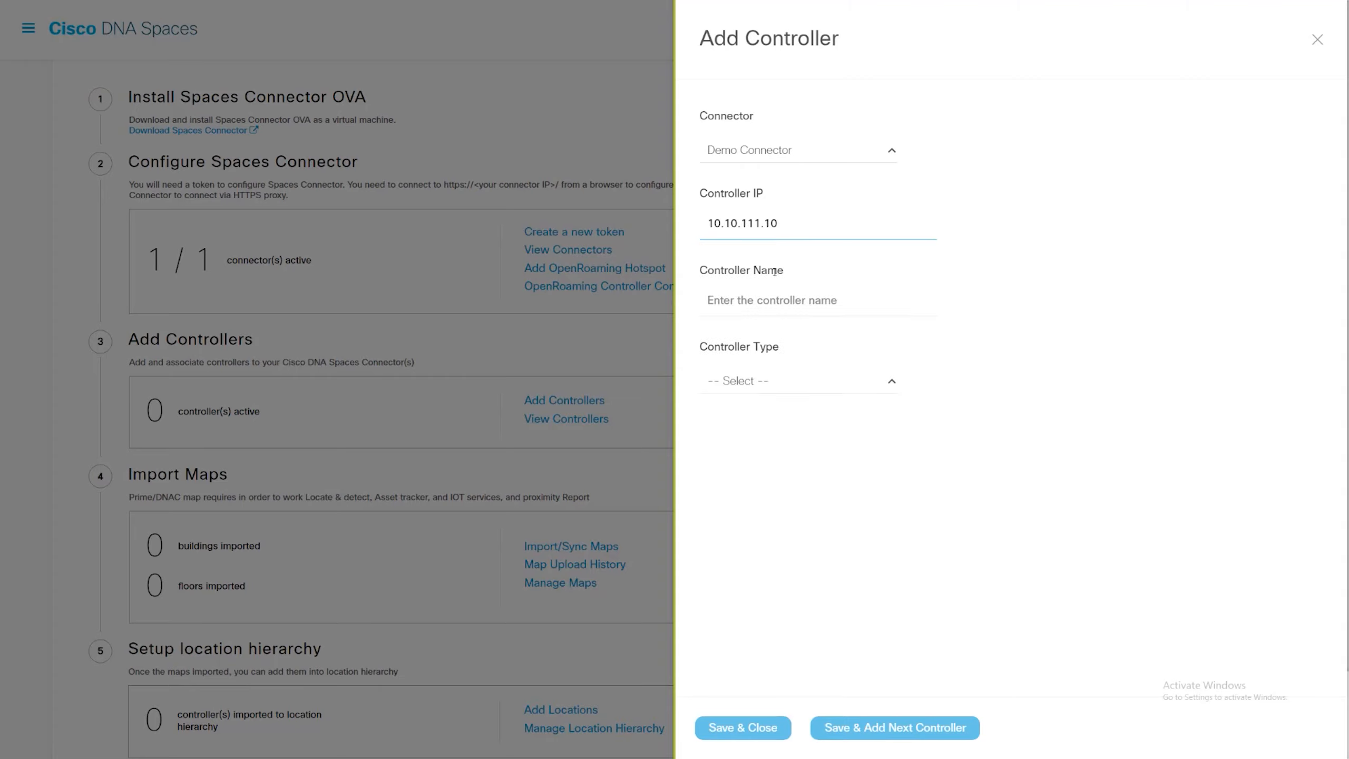
# - Name the controller WirelessController and set its type to Catalyst WLC / Catalyst 9800
pyautogui.click(767, 297)
pyautogui.write('W')
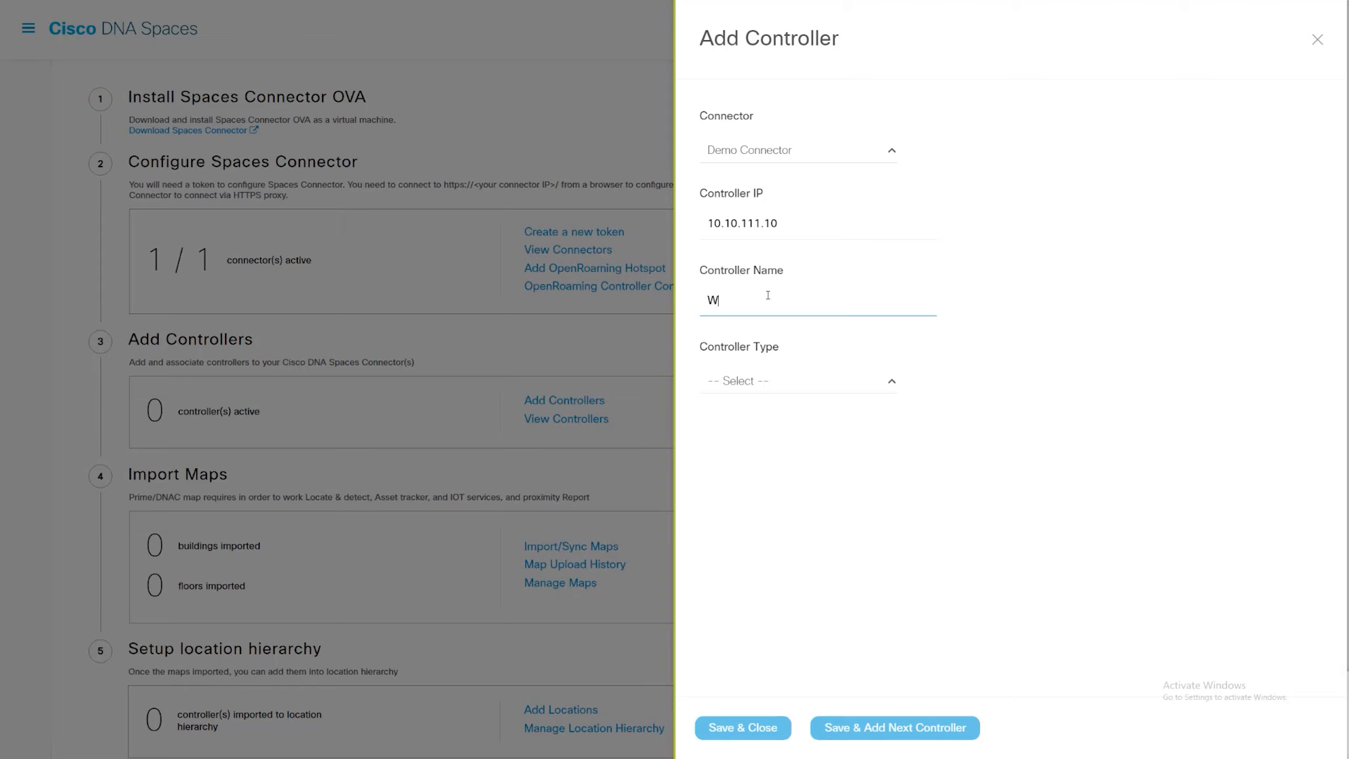
pyautogui.write('ireless Controller')
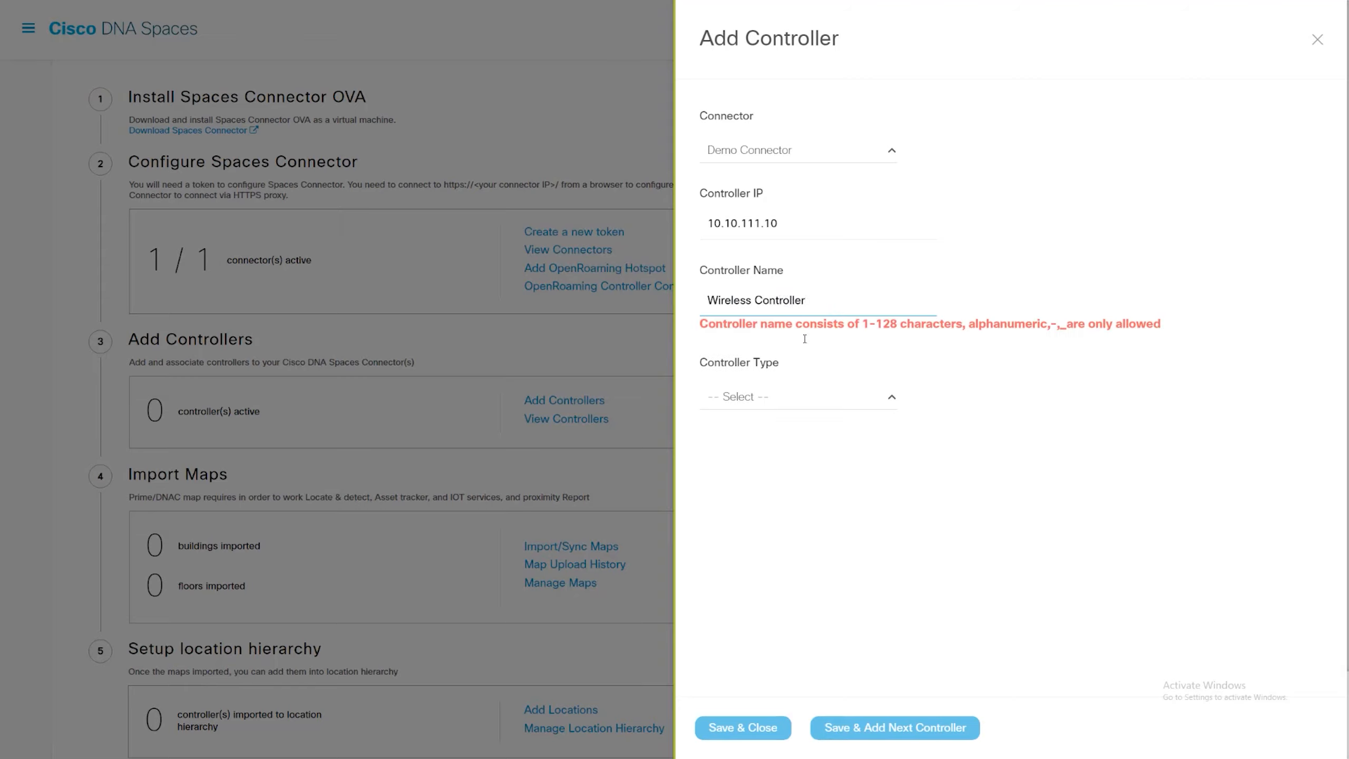
pyautogui.click(832, 404)
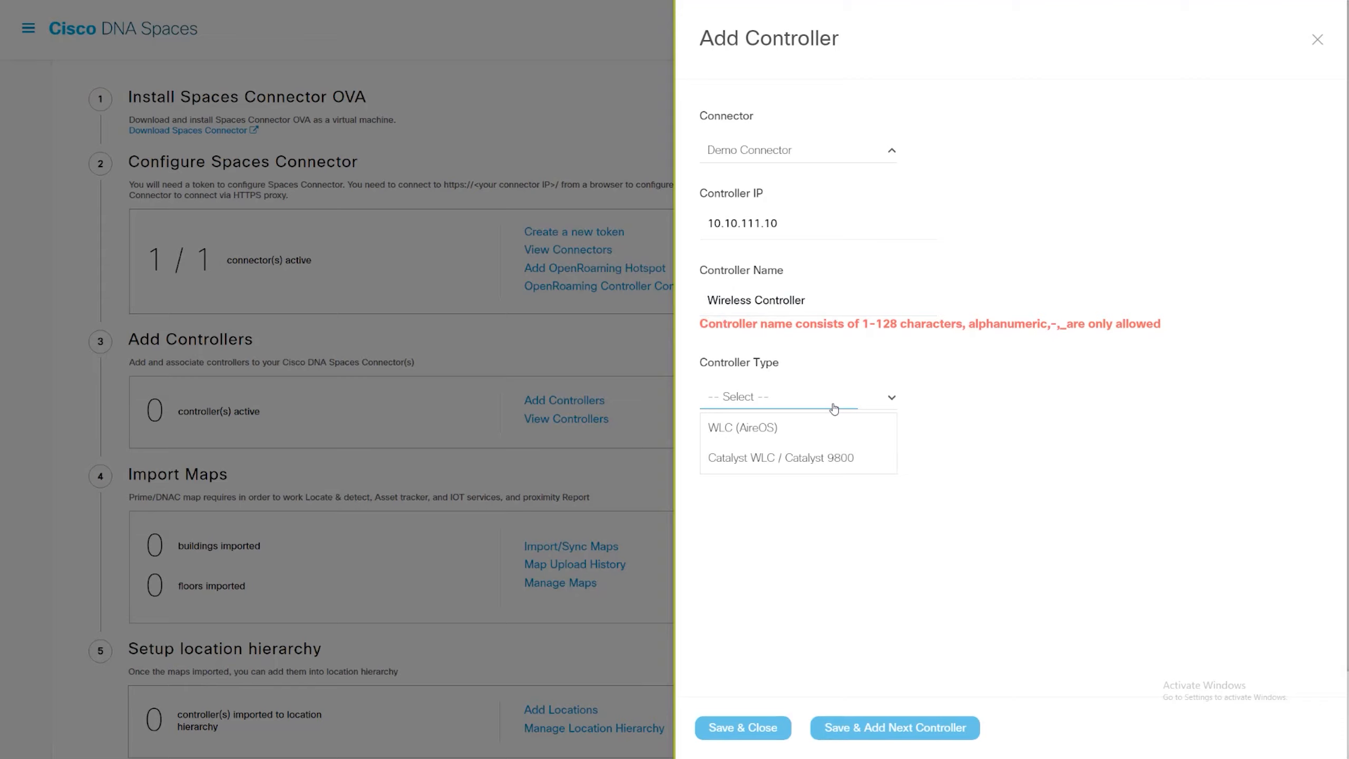
pyautogui.click(758, 301)
pyautogui.press('BackSpace')
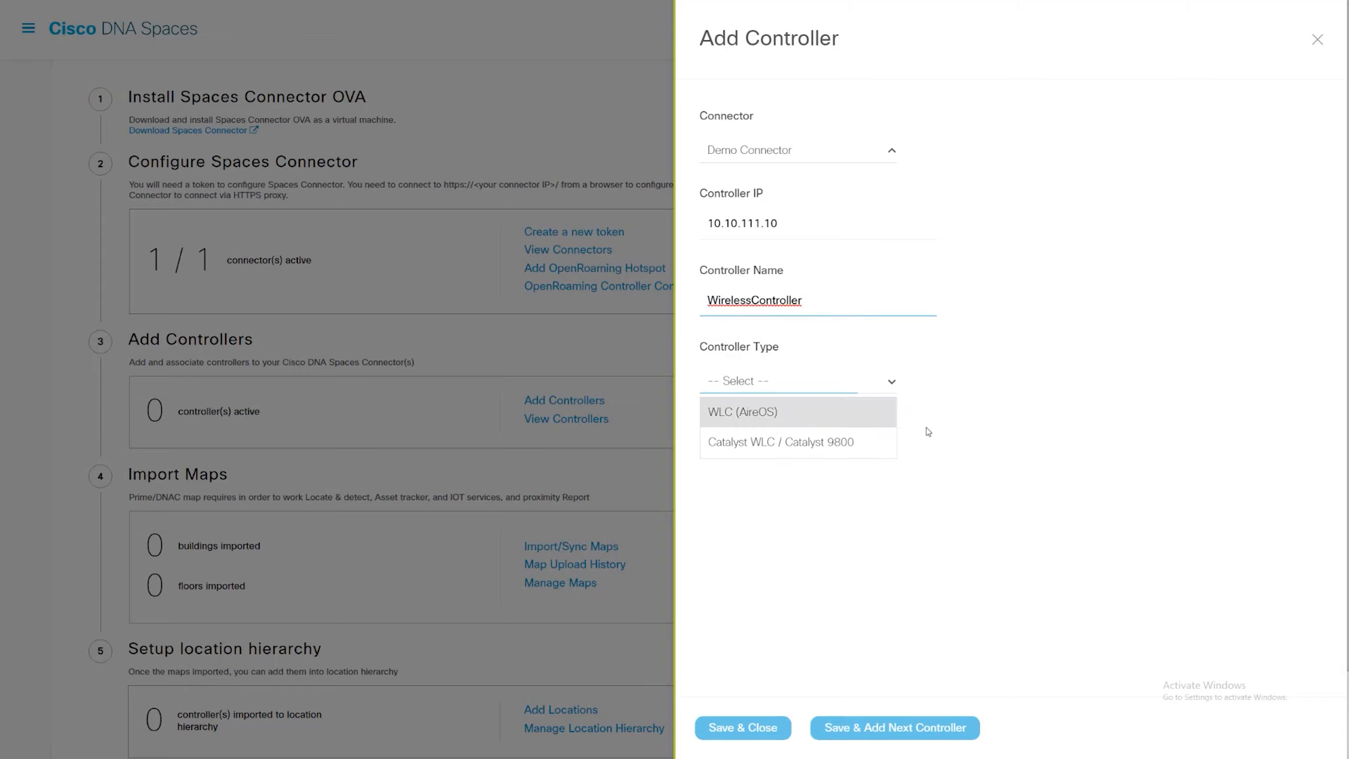
pyautogui.scroll(-2, 847, 444)
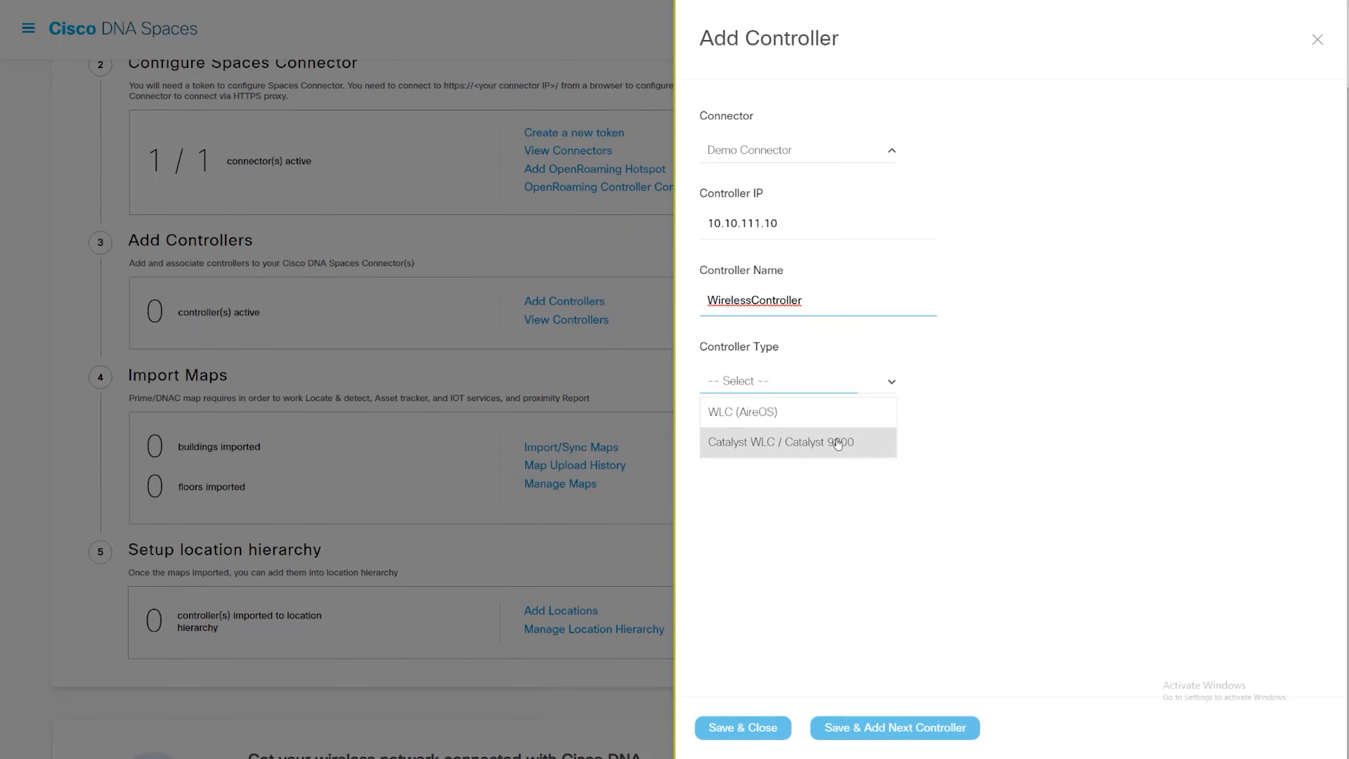
pyautogui.click(837, 444)
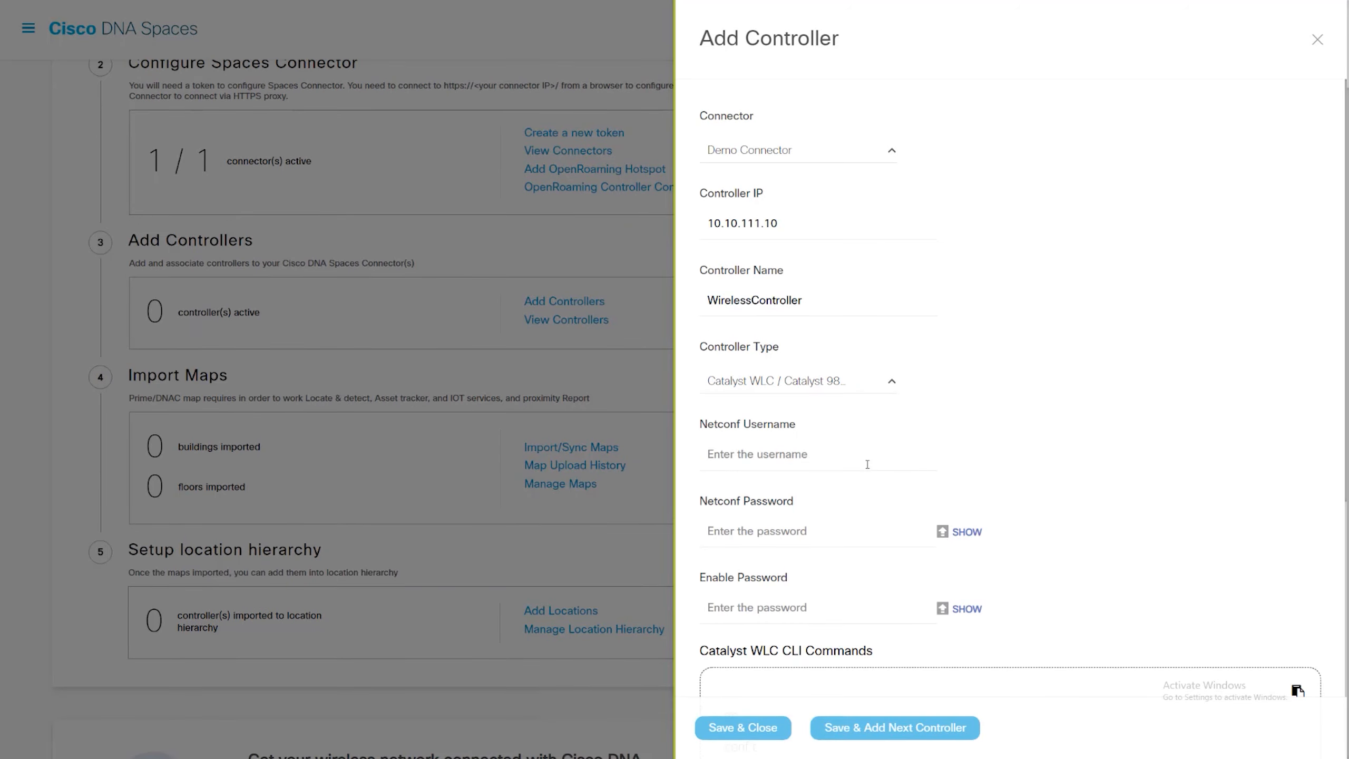
# - Enter cisco as the controller's Netconf username and fill in the Netconf password and enable password
pyautogui.scroll(-2, 863, 458)
pyautogui.click(836, 359)
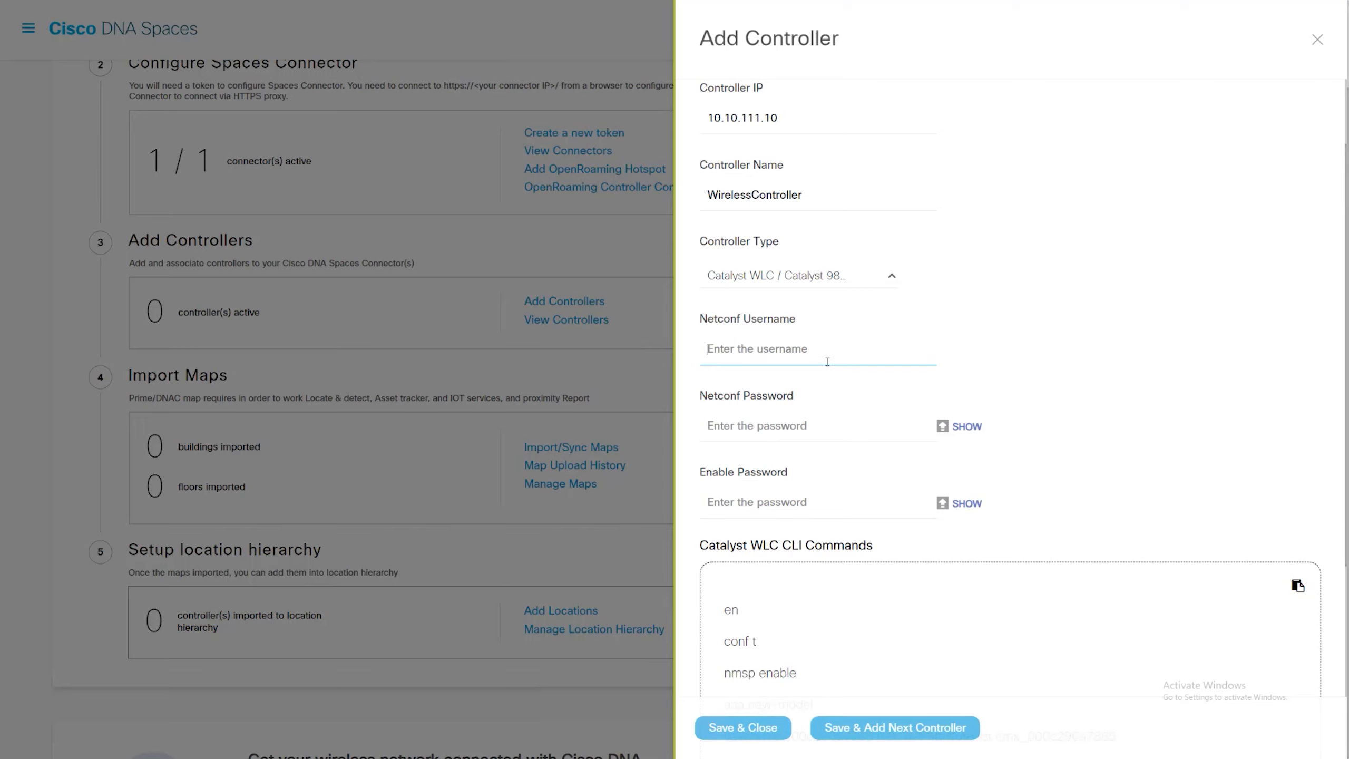
pyautogui.write('cisco')
pyautogui.press('Tab')
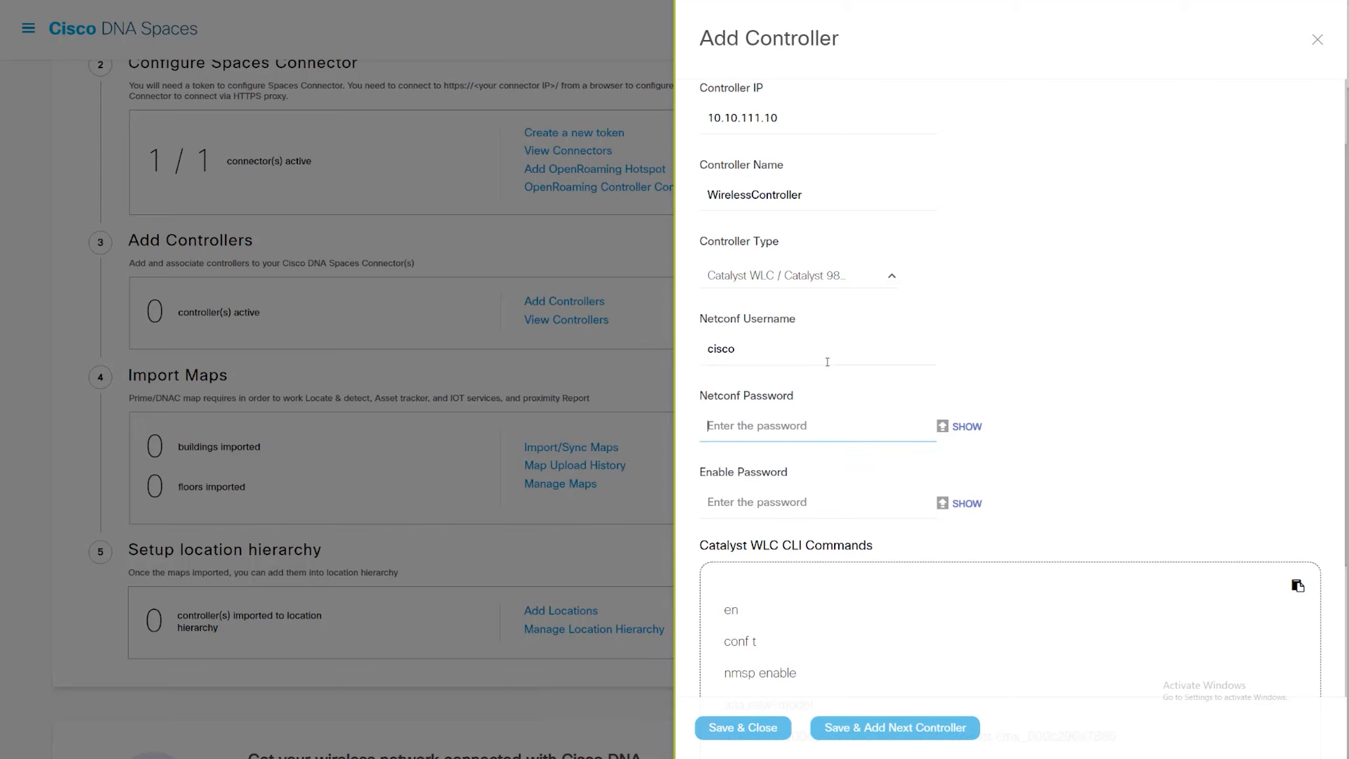
pyautogui.write('cisco12')
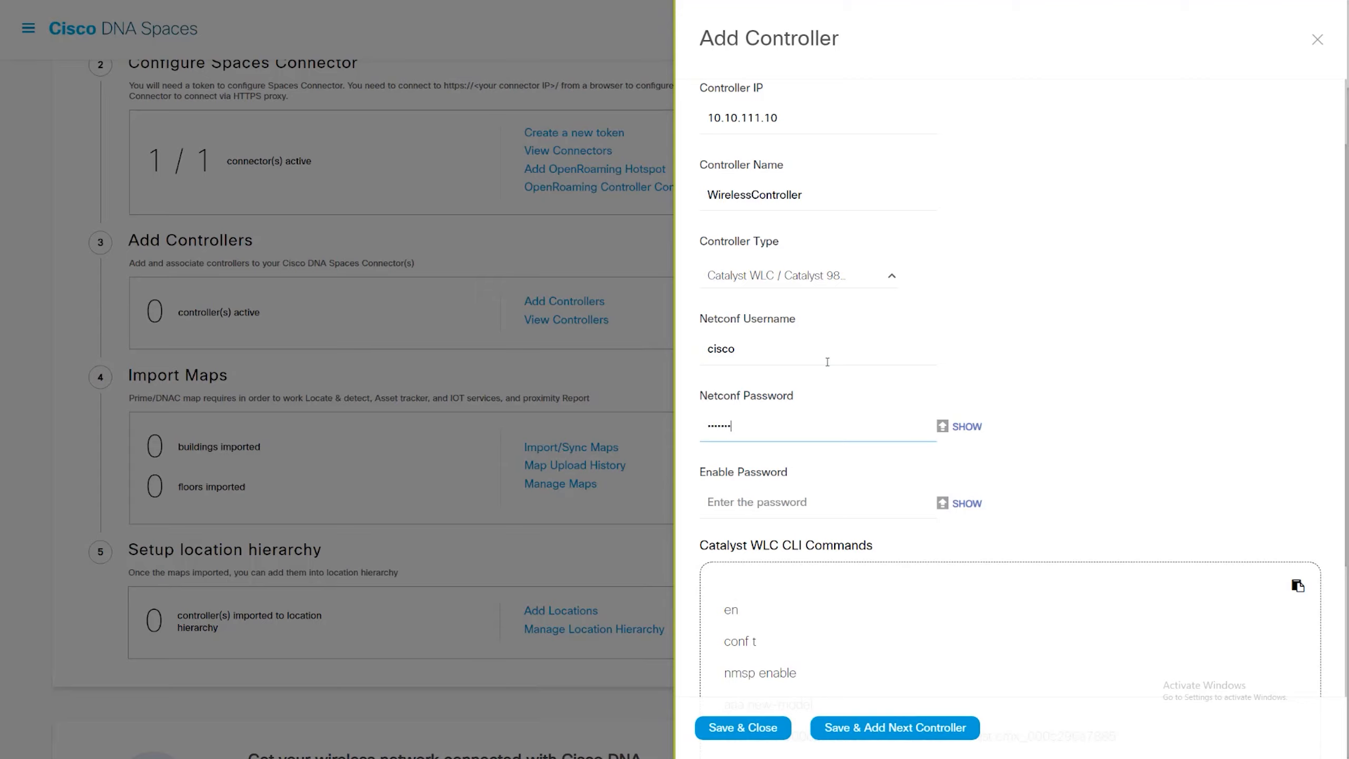
pyautogui.write('3')
pyautogui.write('•')
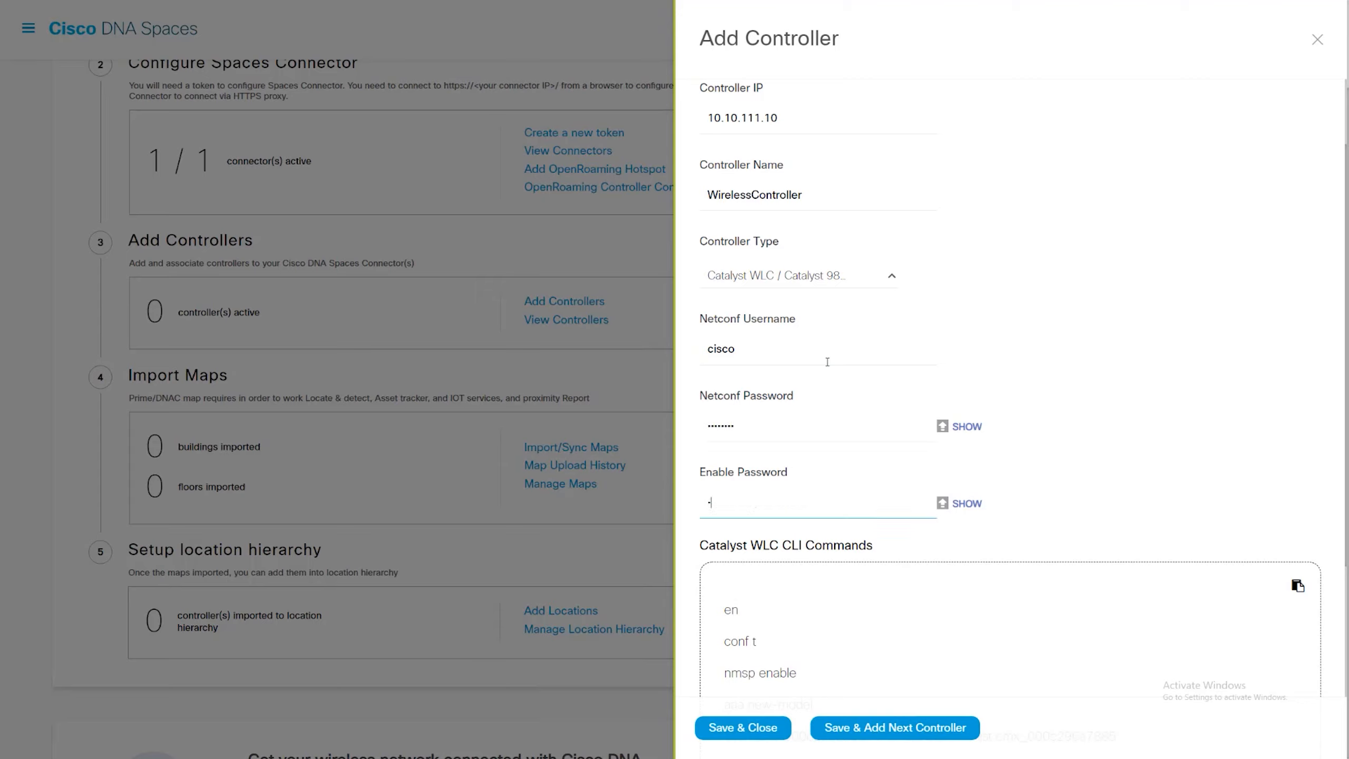
pyautogui.press('BackSpace')
pyautogui.write('••')
# - Test the controller's connectivity, then save the controller and close its form
pyautogui.scroll(-6, 850, 357)
pyautogui.click(757, 590)
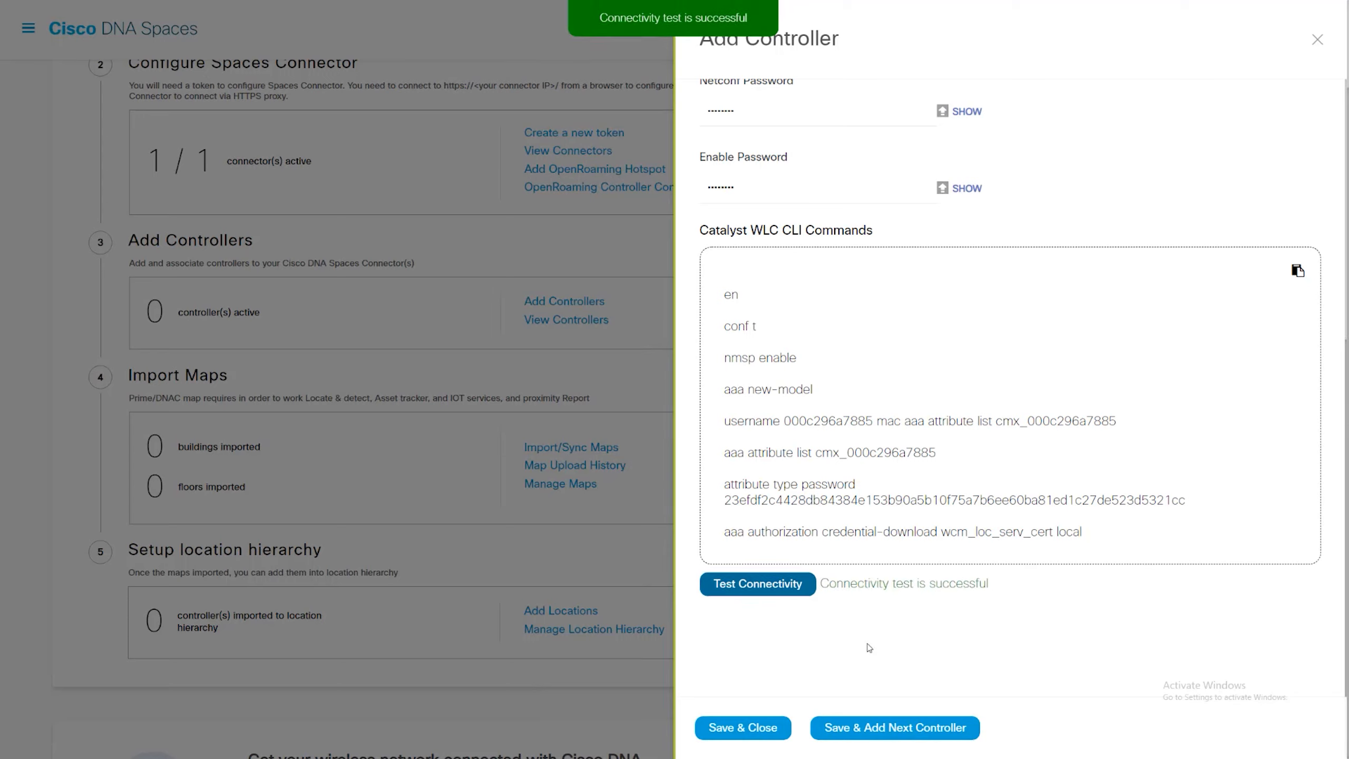
pyautogui.click(754, 727)
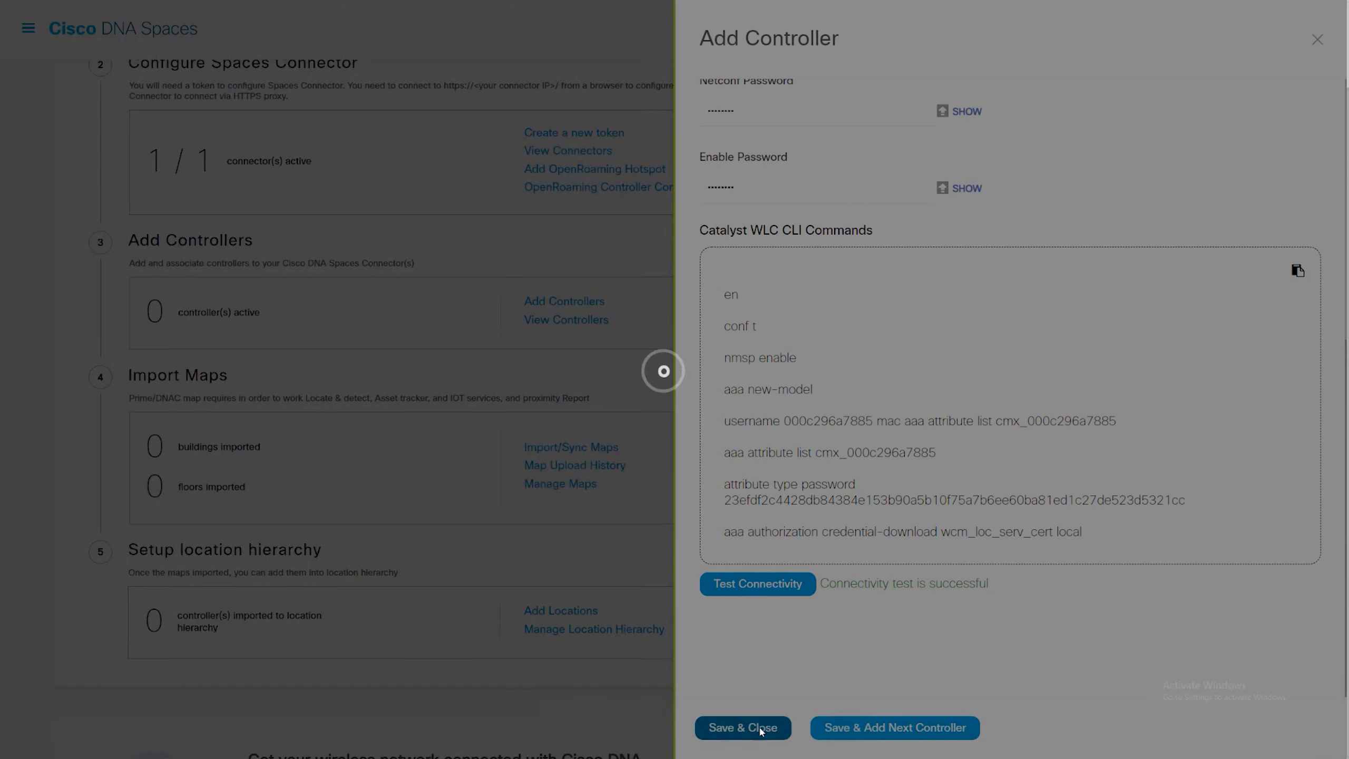
# - Start adding locations, choose to upload a map, and select Prime as the source map
pyautogui.scroll(3, 743, 590)
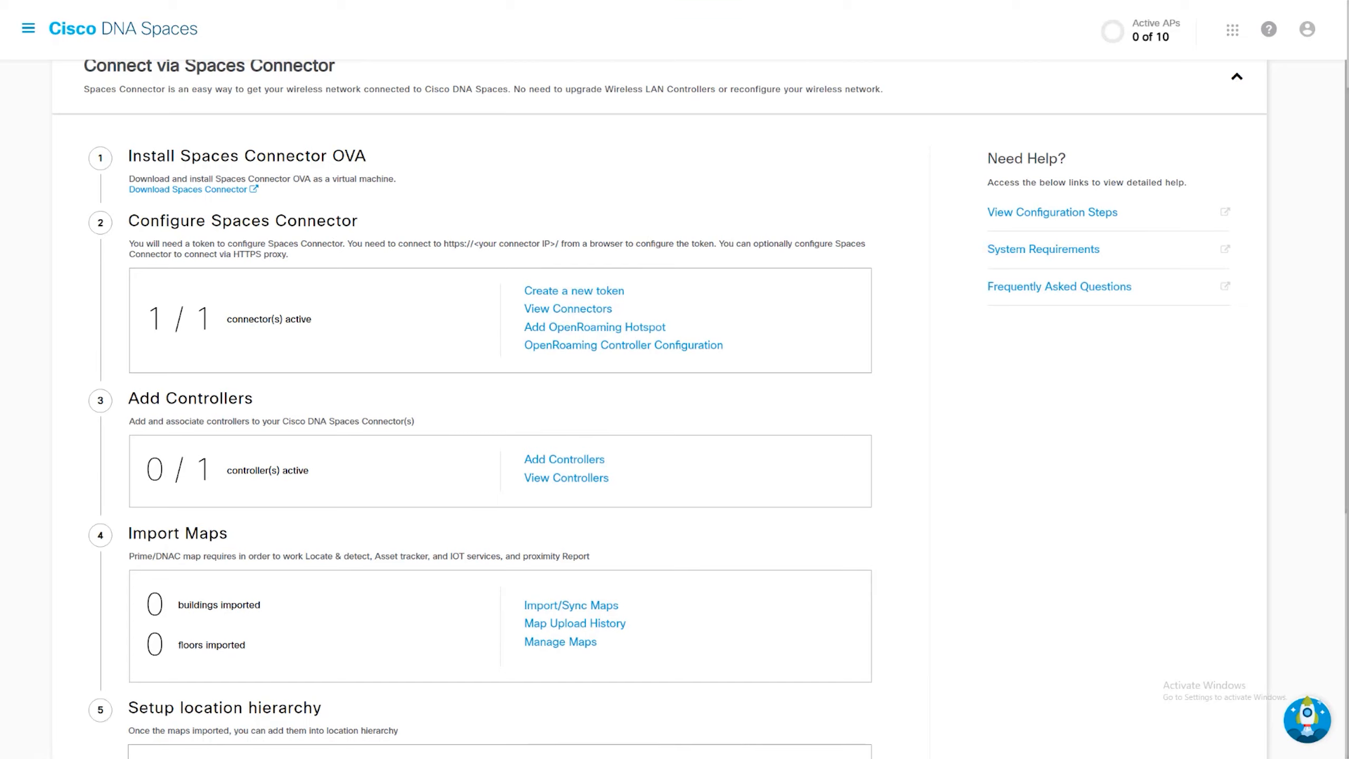
pyautogui.scroll(-3, 475, 417)
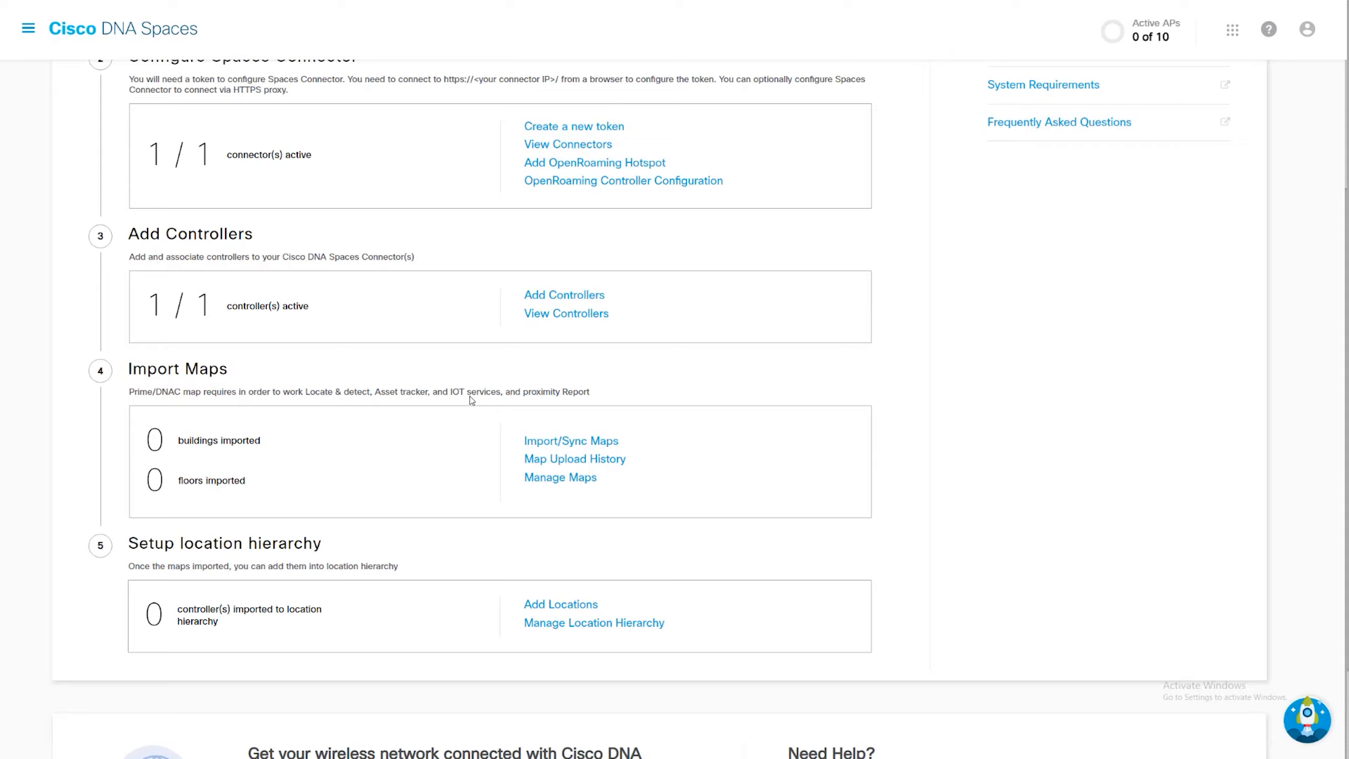
pyautogui.click(562, 609)
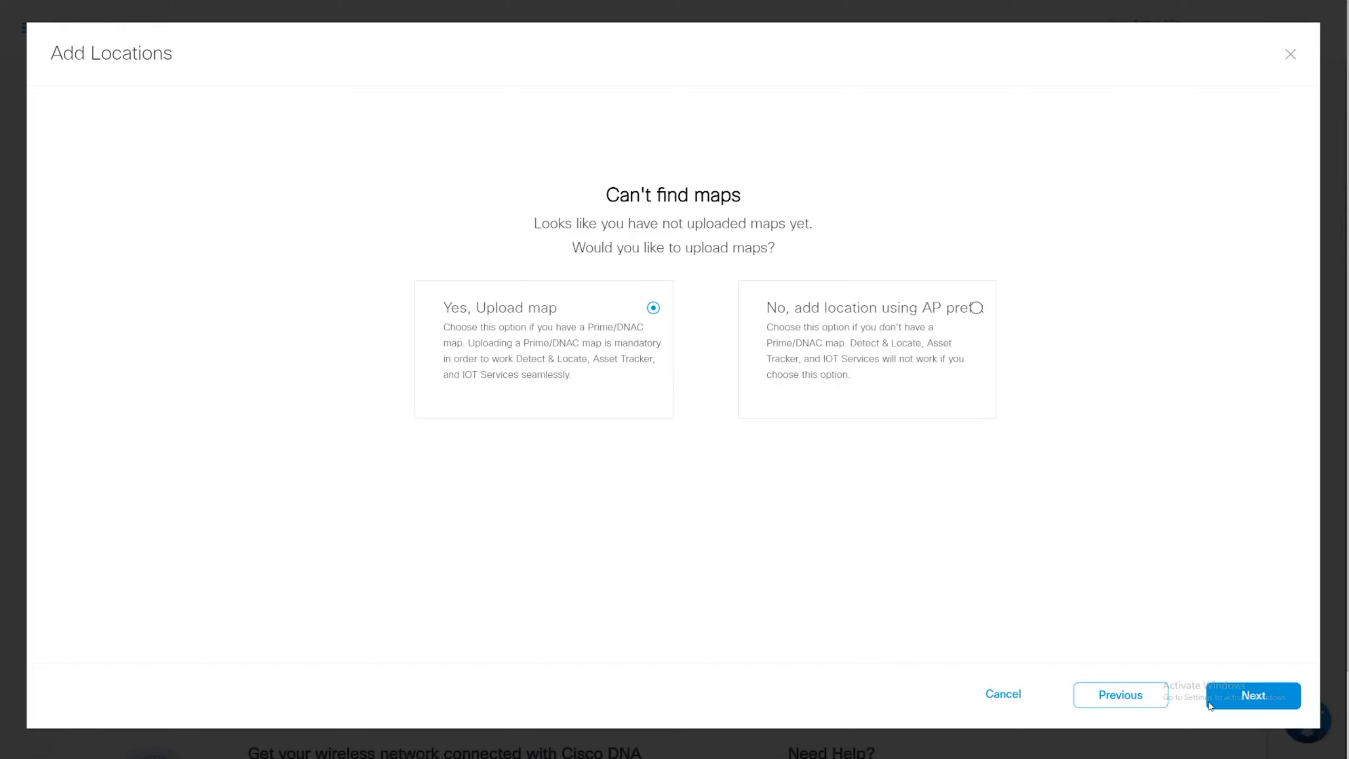
pyautogui.click(1256, 702)
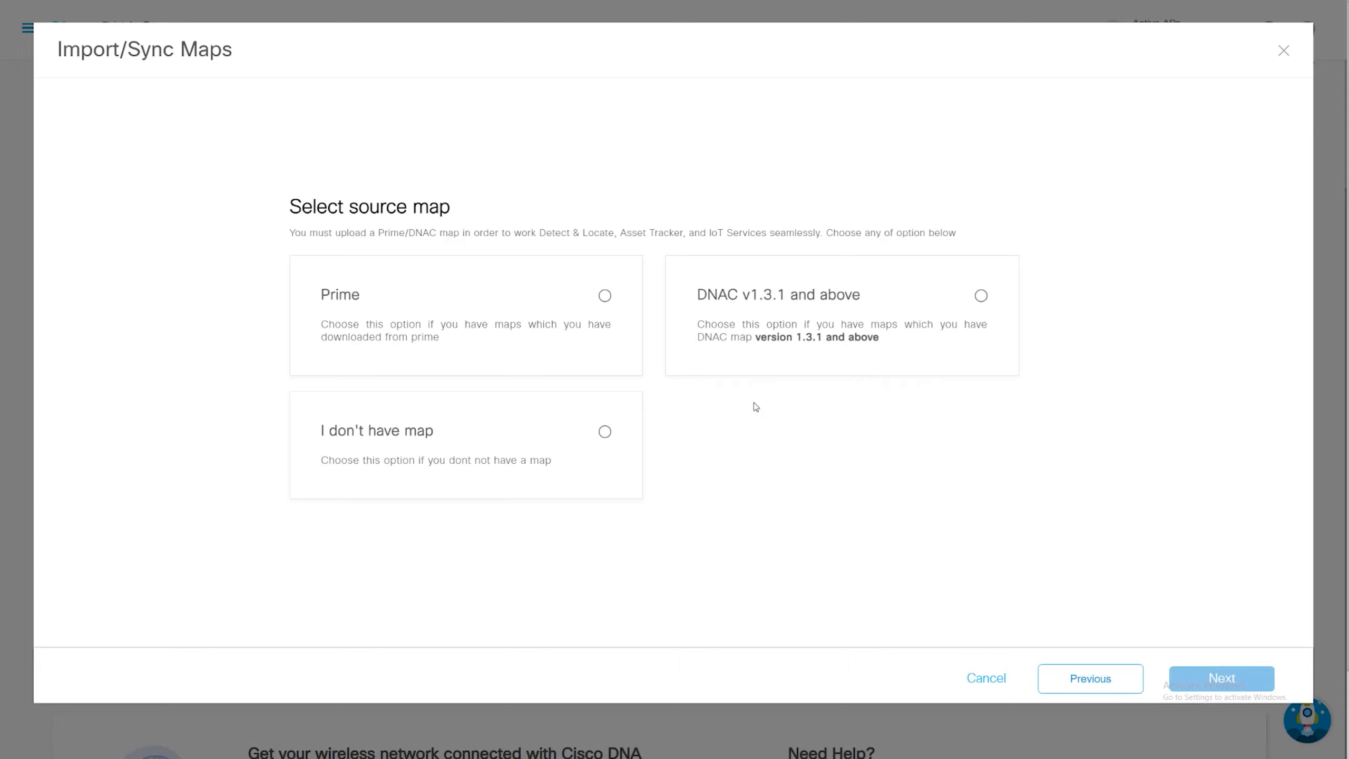
pyautogui.click(605, 297)
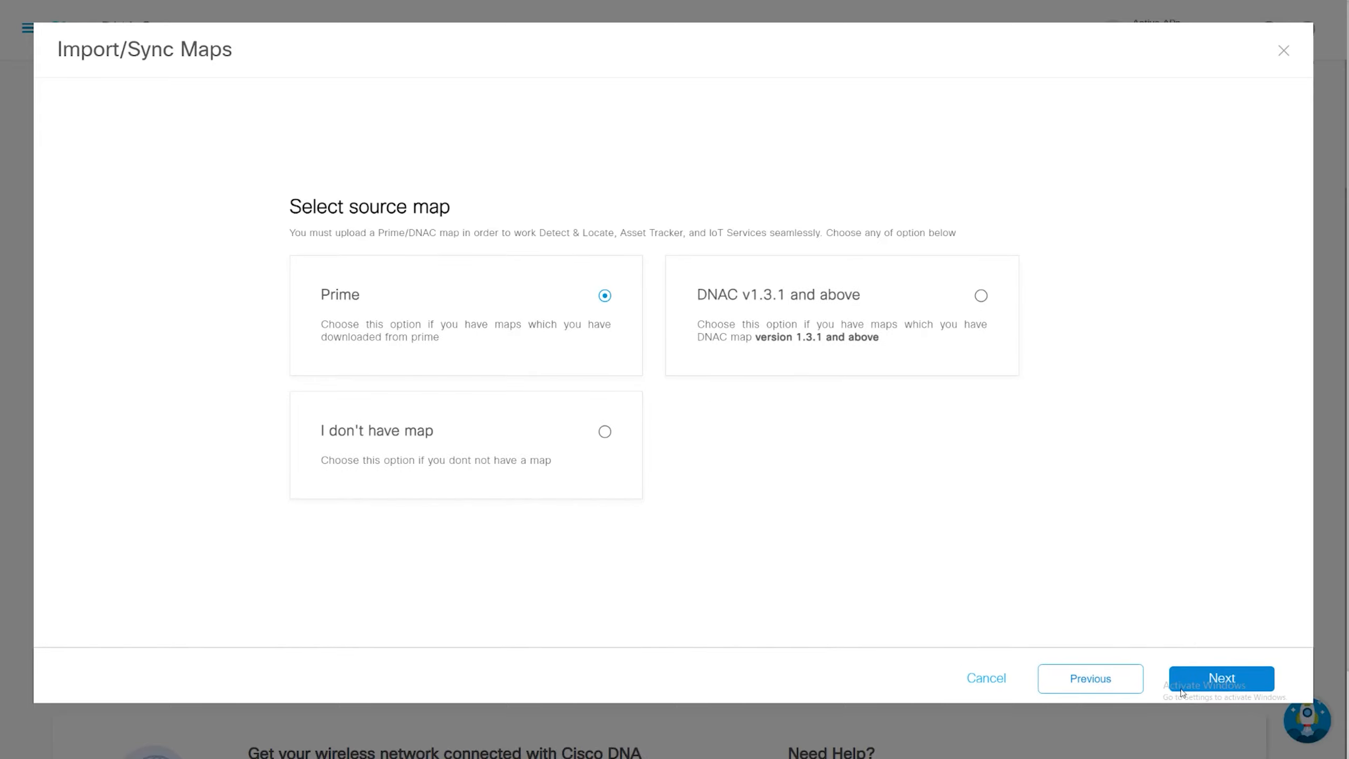
pyautogui.click(1211, 682)
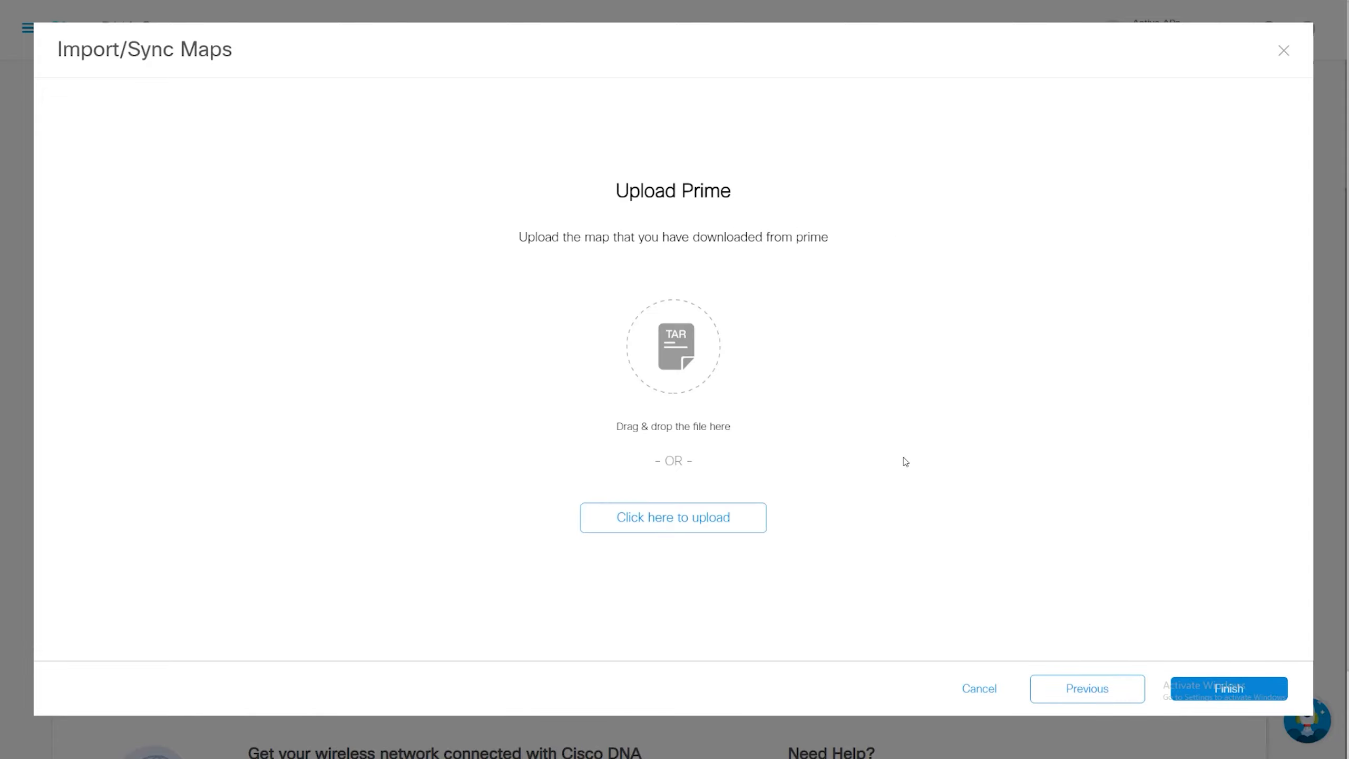
# - Upload the Prime map file POD1 - ImportExport_c25e438841cafc7 (2).tar.gz from Downloads and complete the map import
pyautogui.click(732, 523)
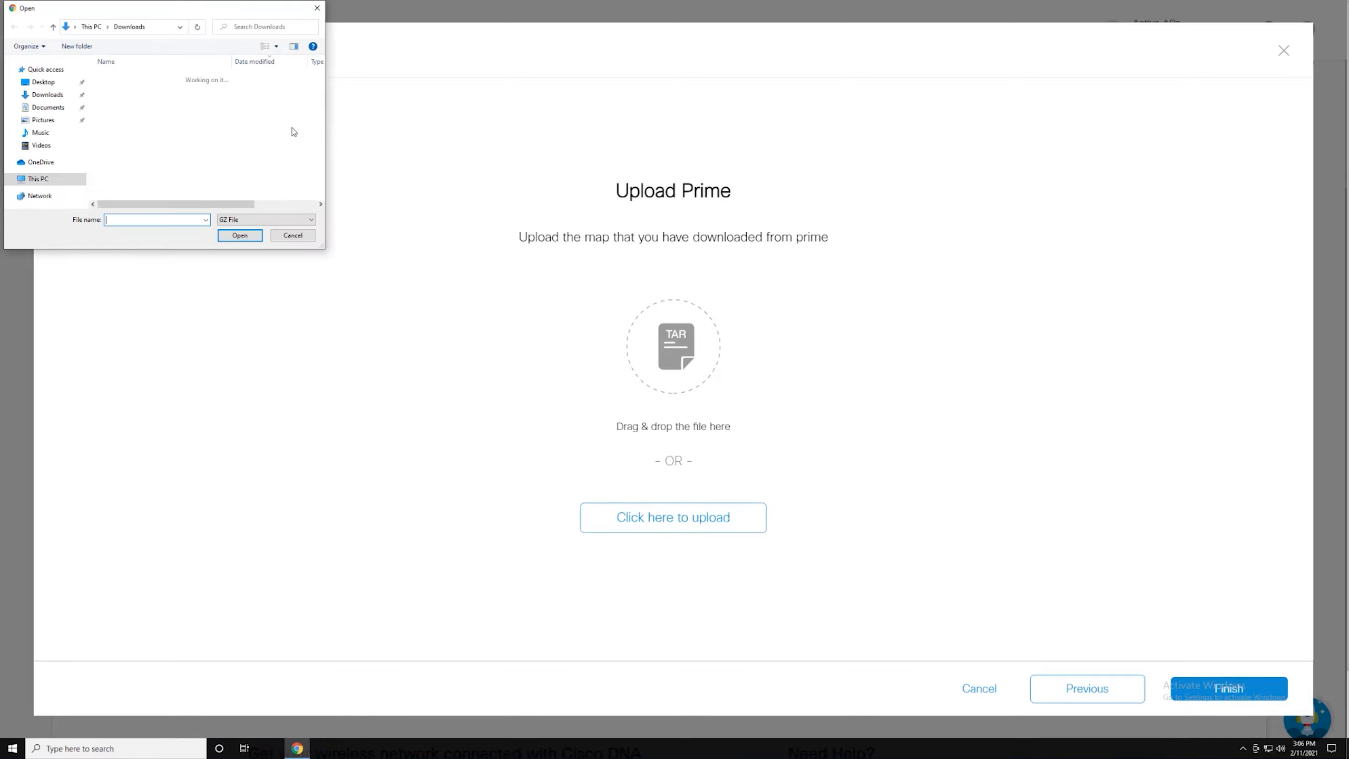
pyautogui.doubleClick(242, 93)
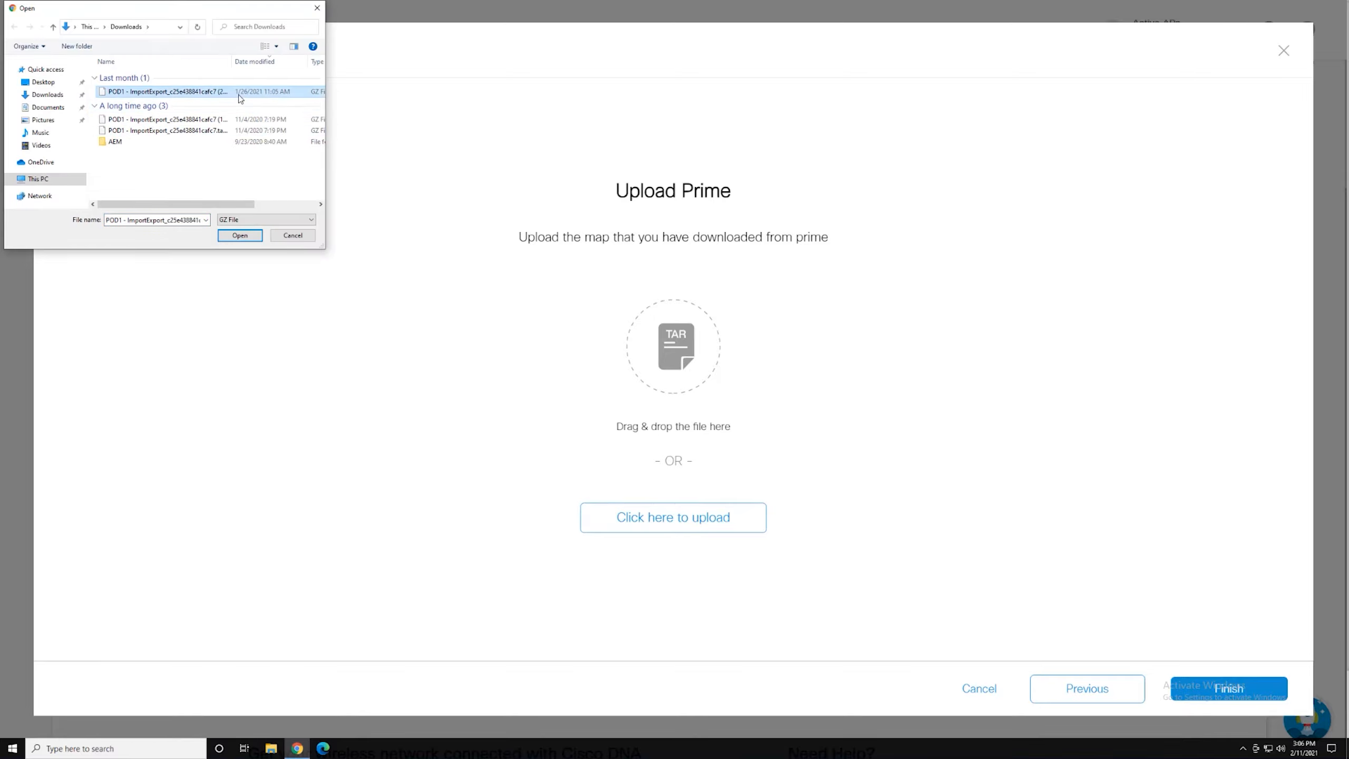
pyautogui.click(1241, 710)
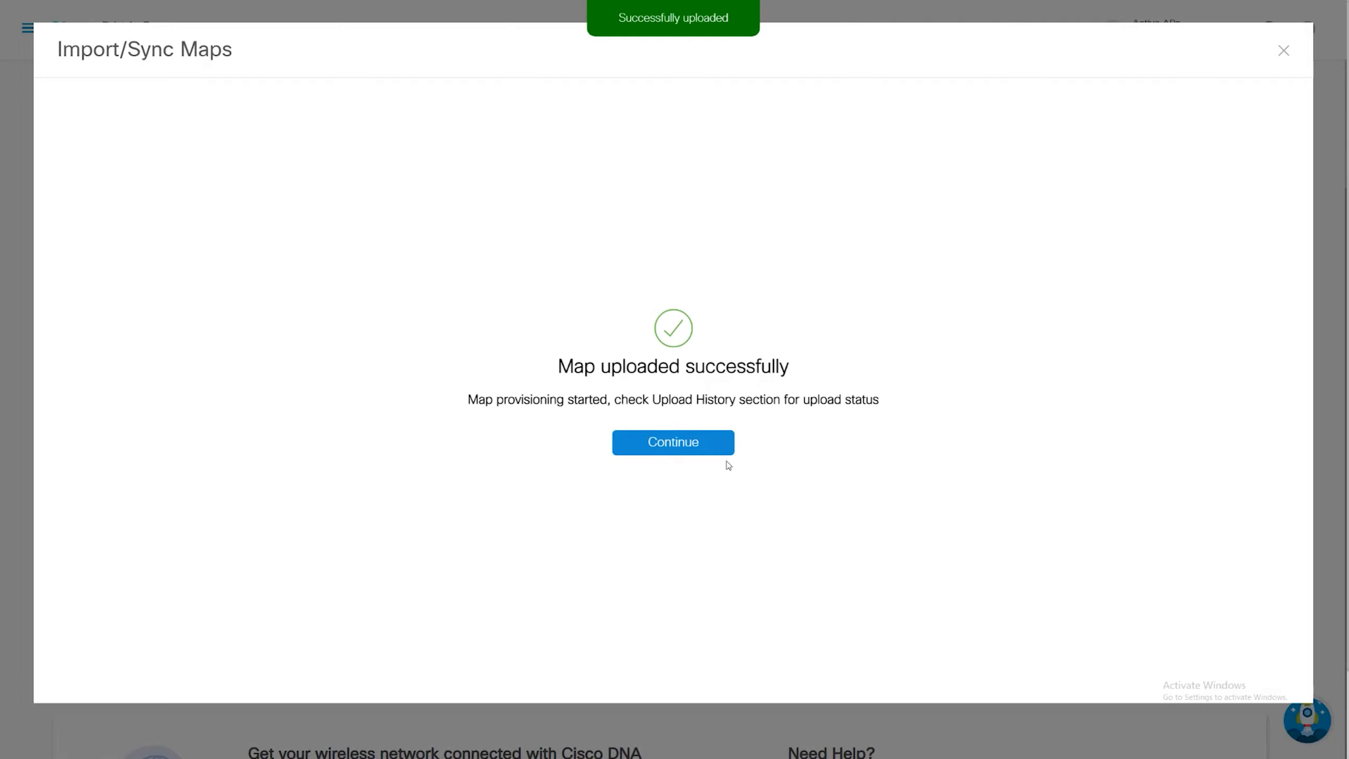
pyautogui.click(659, 445)
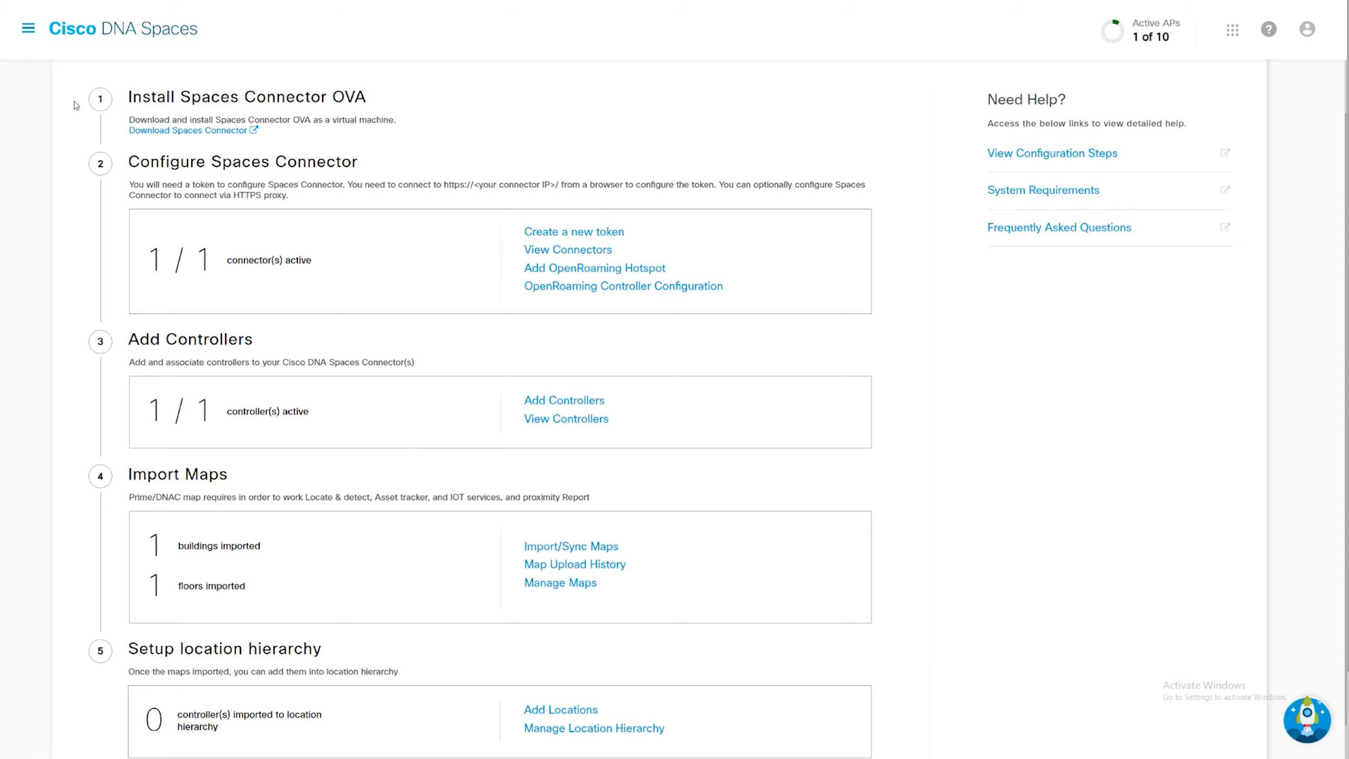
# - Go to the Map Service setup and open Pod1Floor of the Pod1 building in System Campus
pyautogui.click(91, 34)
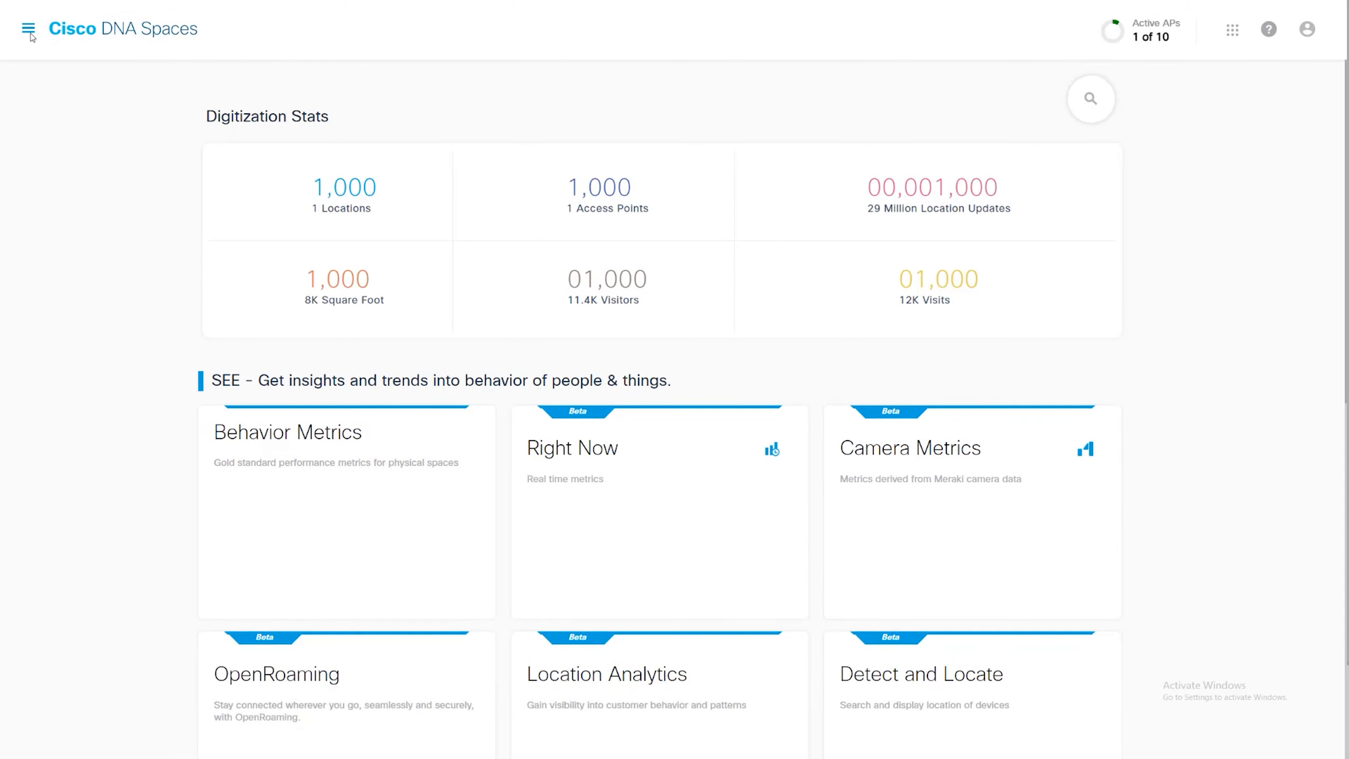
pyautogui.click(29, 31)
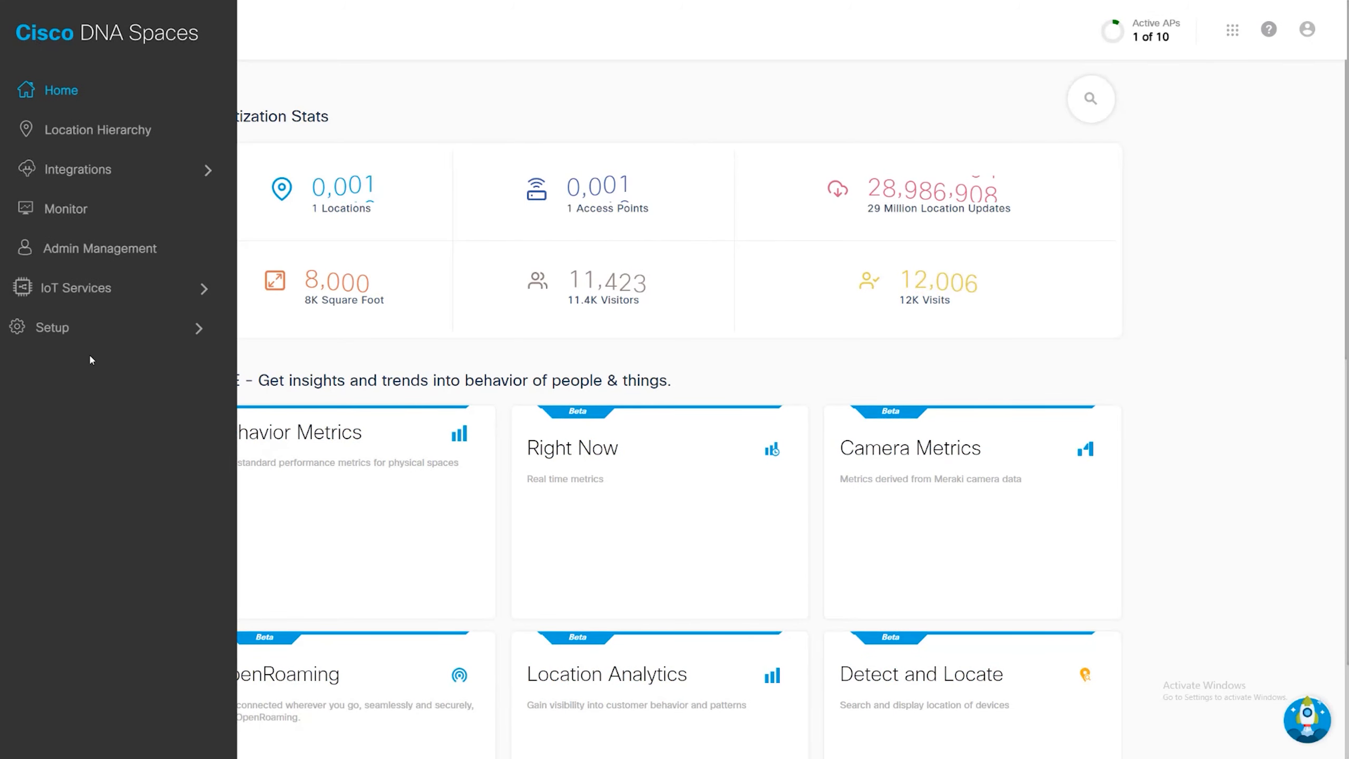
pyautogui.click(86, 330)
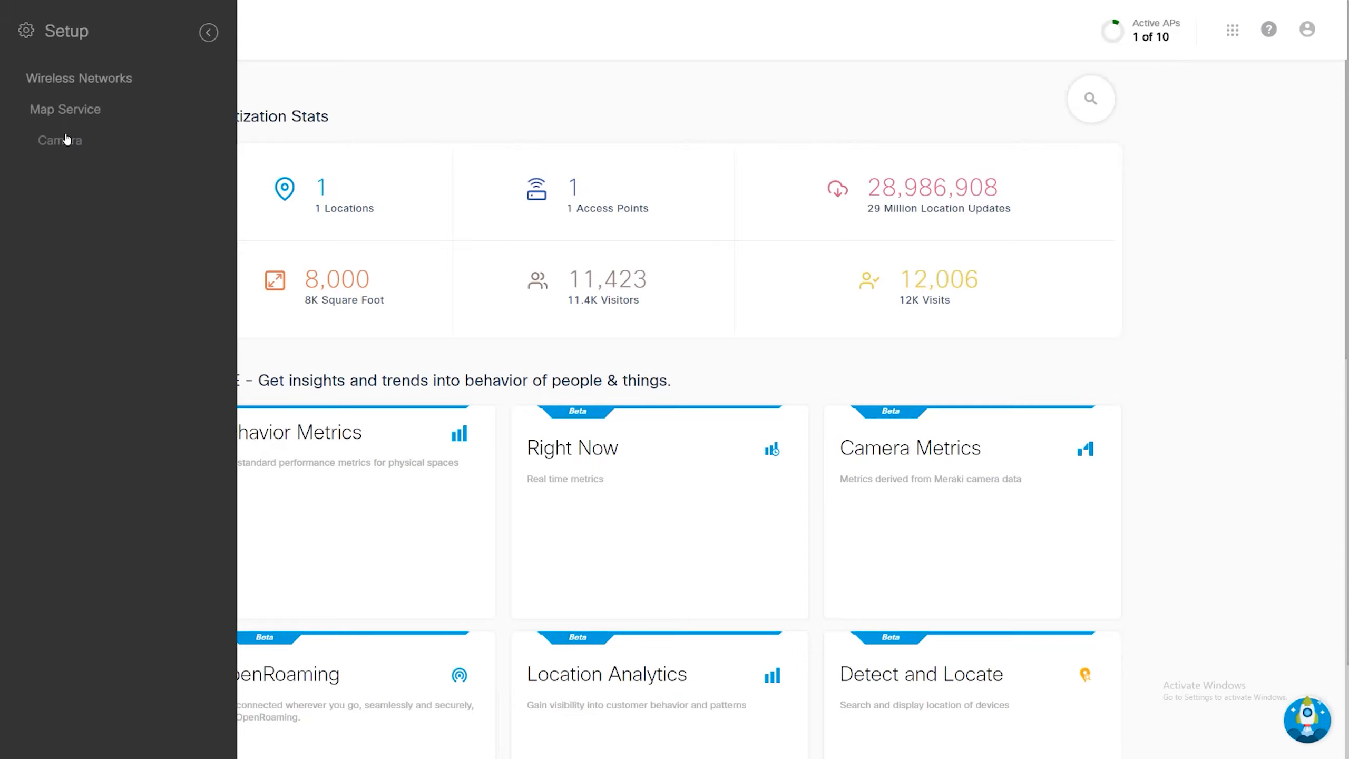
pyautogui.click(63, 110)
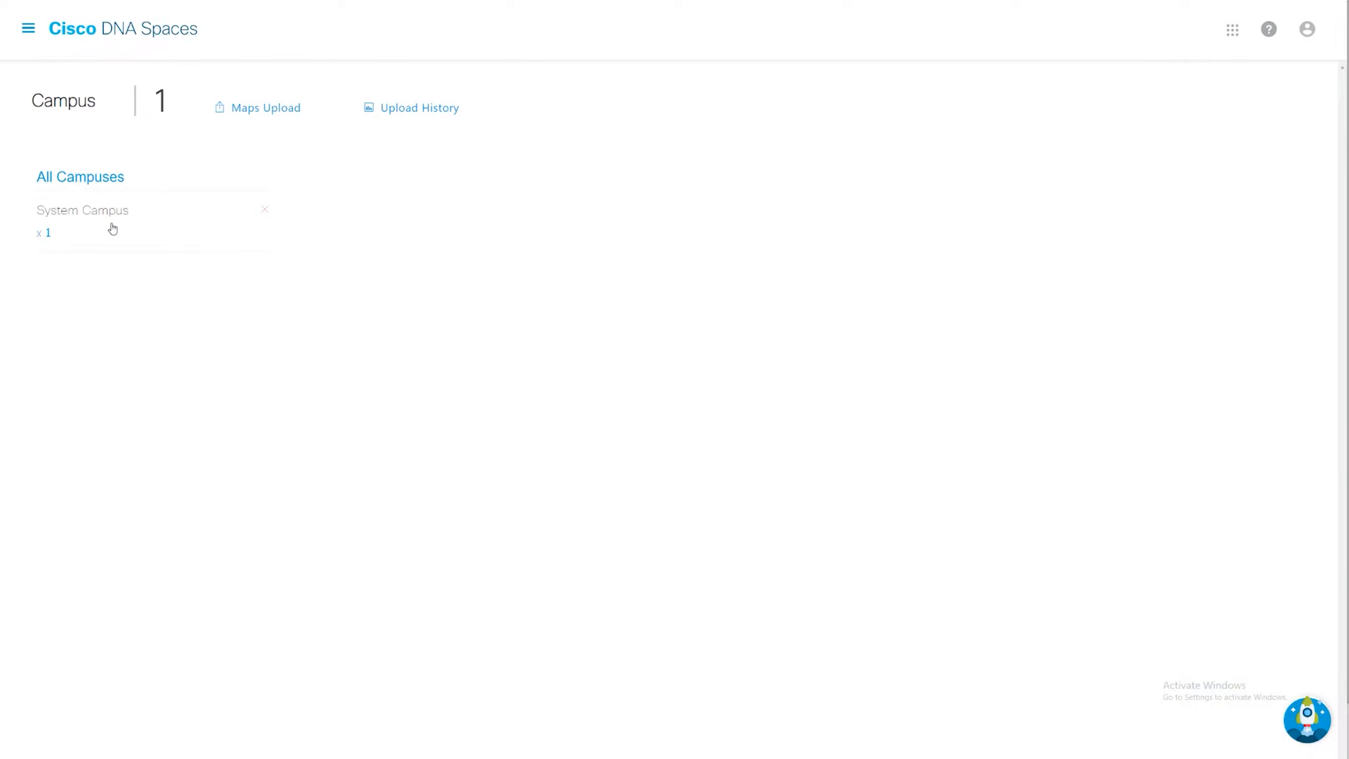
pyautogui.click(108, 217)
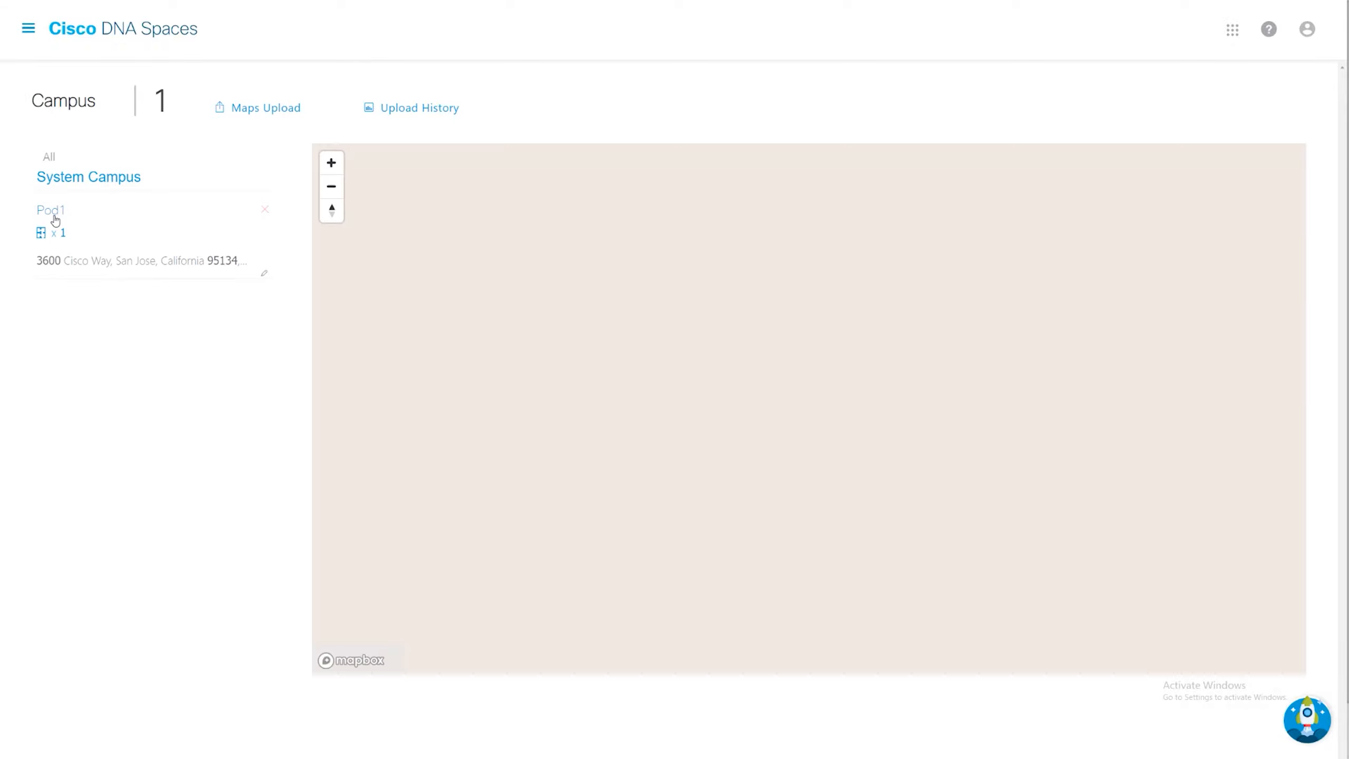
pyautogui.click(54, 218)
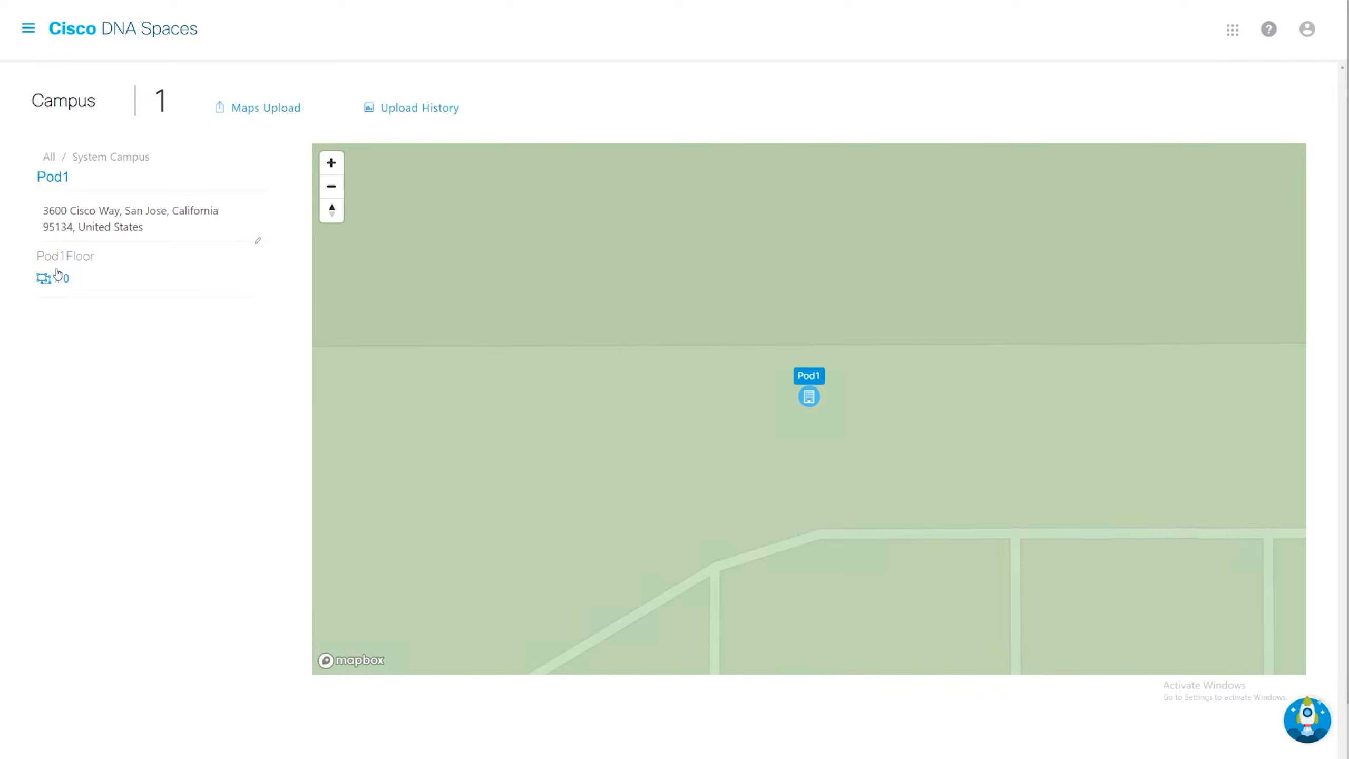
pyautogui.click(58, 273)
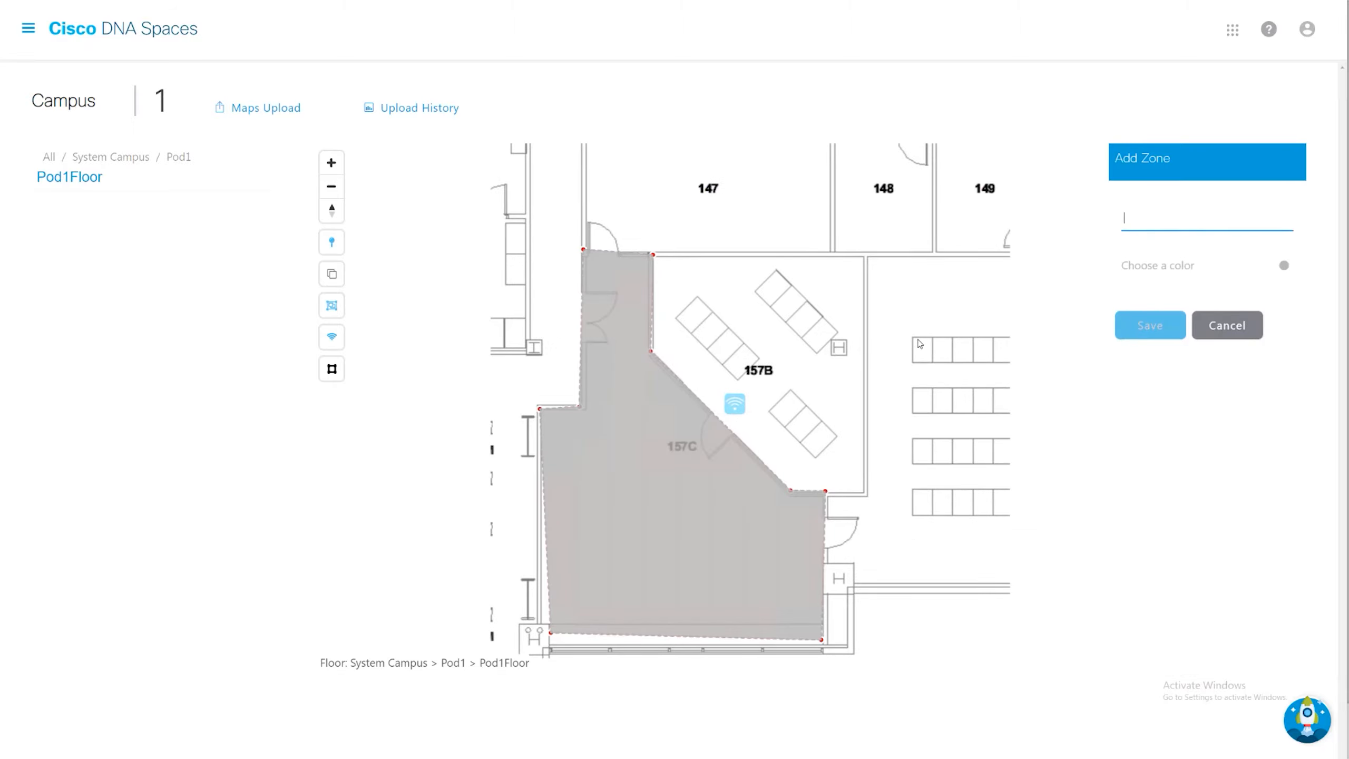
# - Name the new zone covering room 157C Zone 1 and set its color to orange
pyautogui.click(1146, 234)
pyautogui.click(1145, 231)
pyautogui.write('Zone 1')
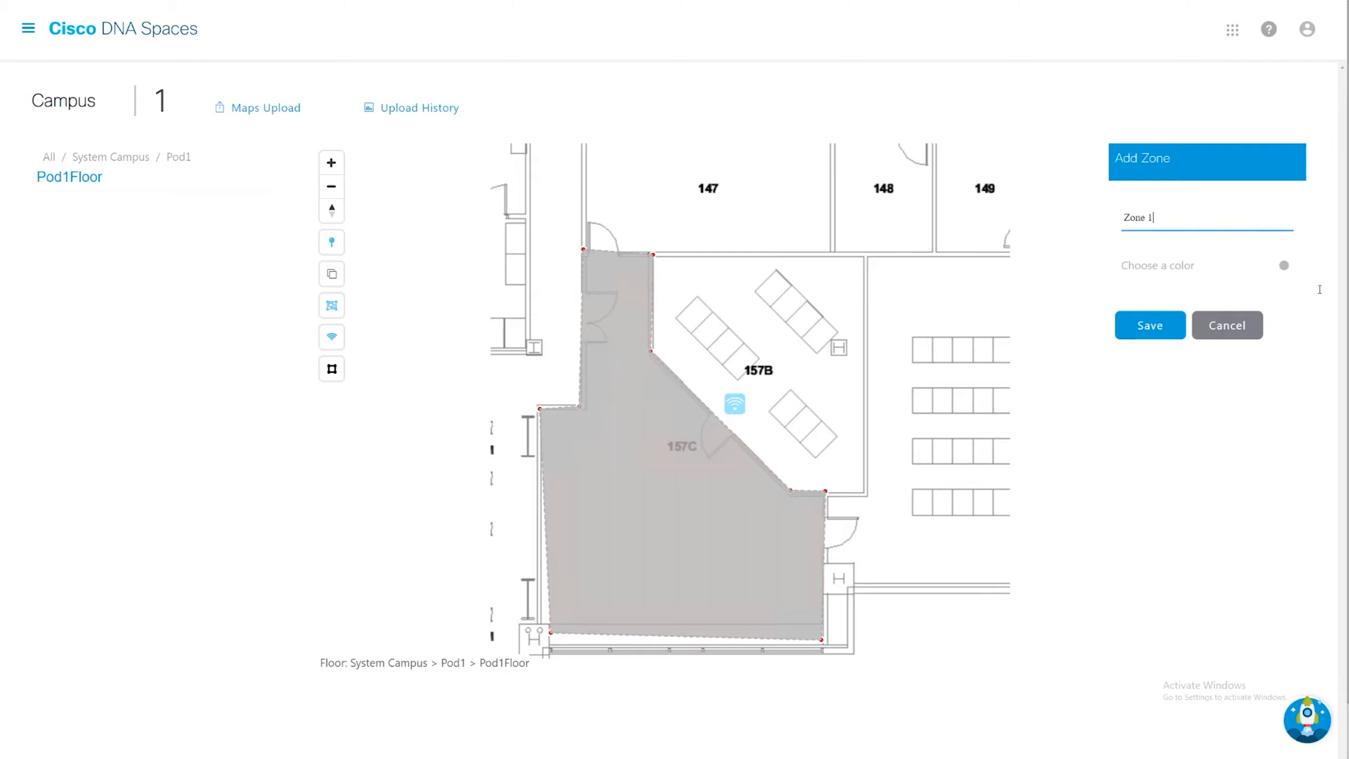
pyautogui.click(1289, 267)
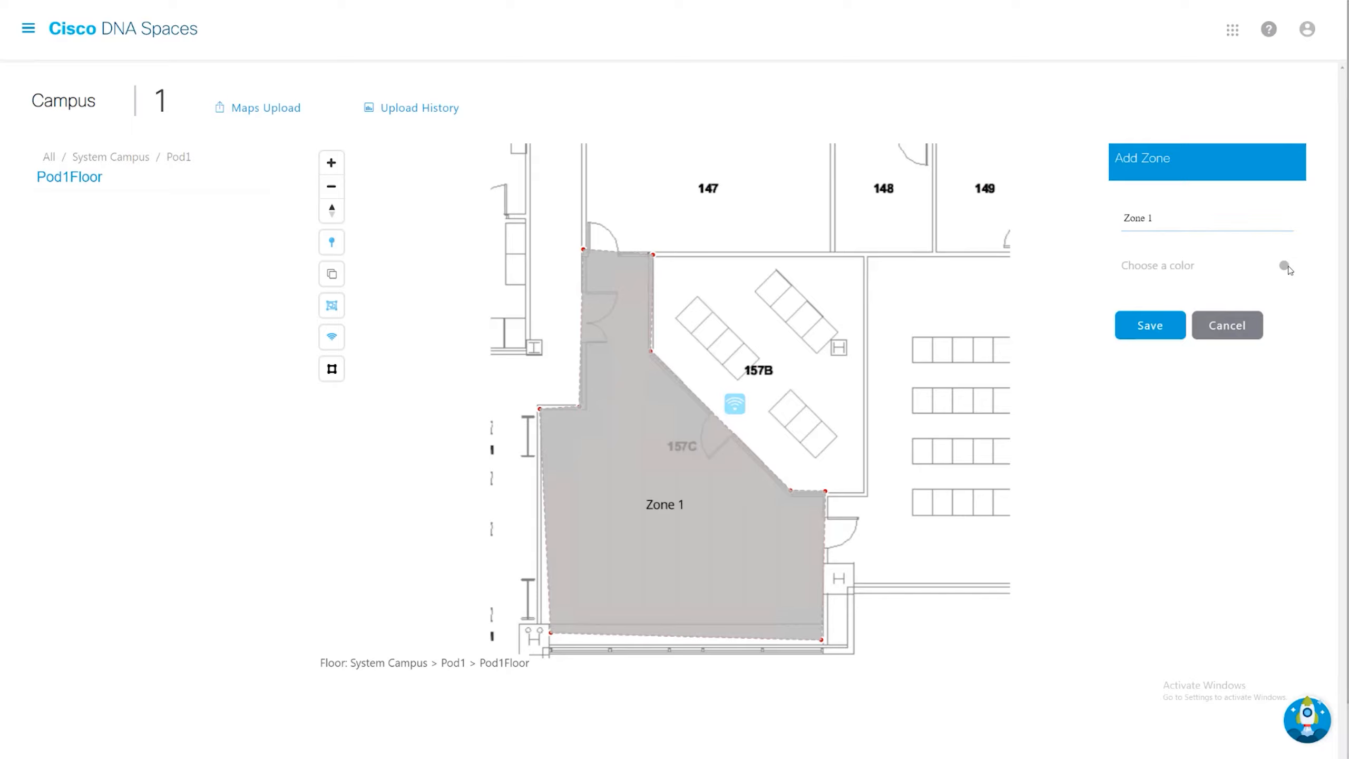
pyautogui.click(1192, 267)
pyautogui.click(1174, 192)
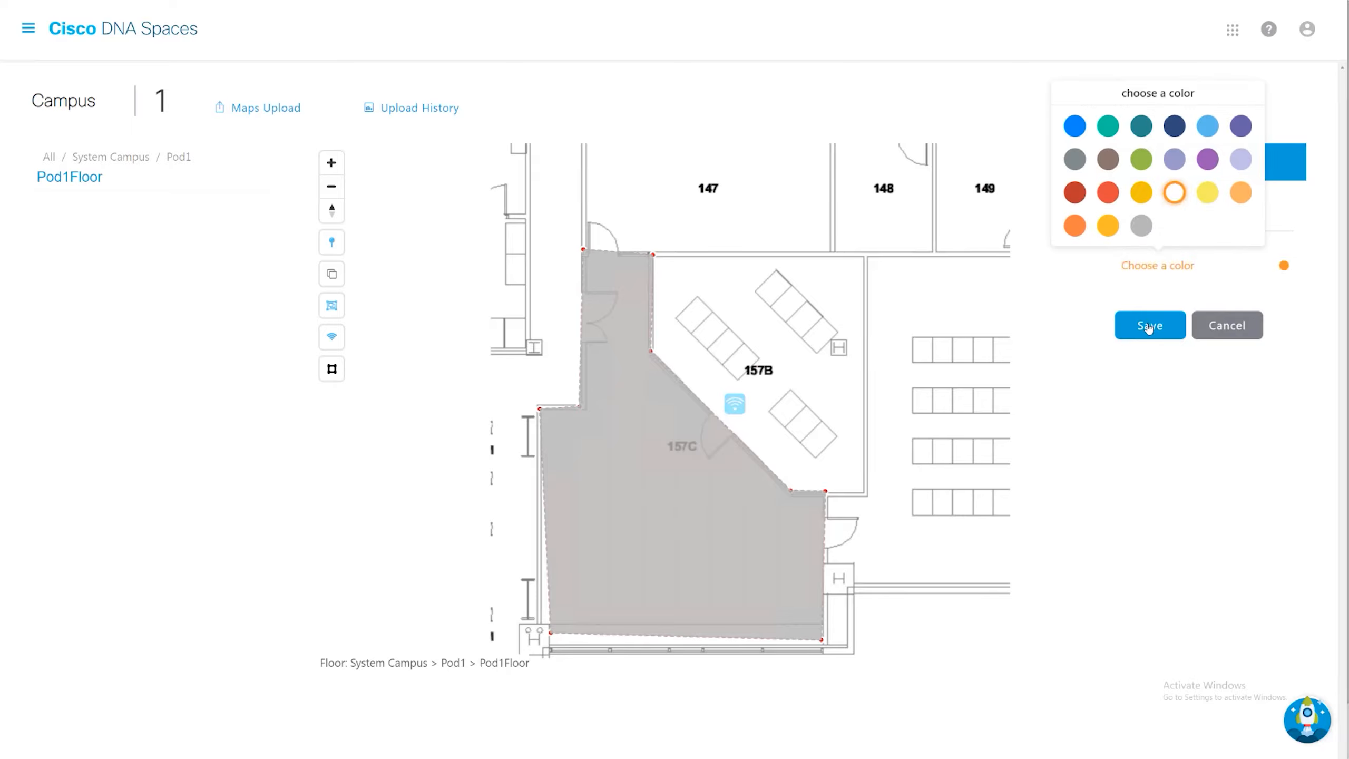